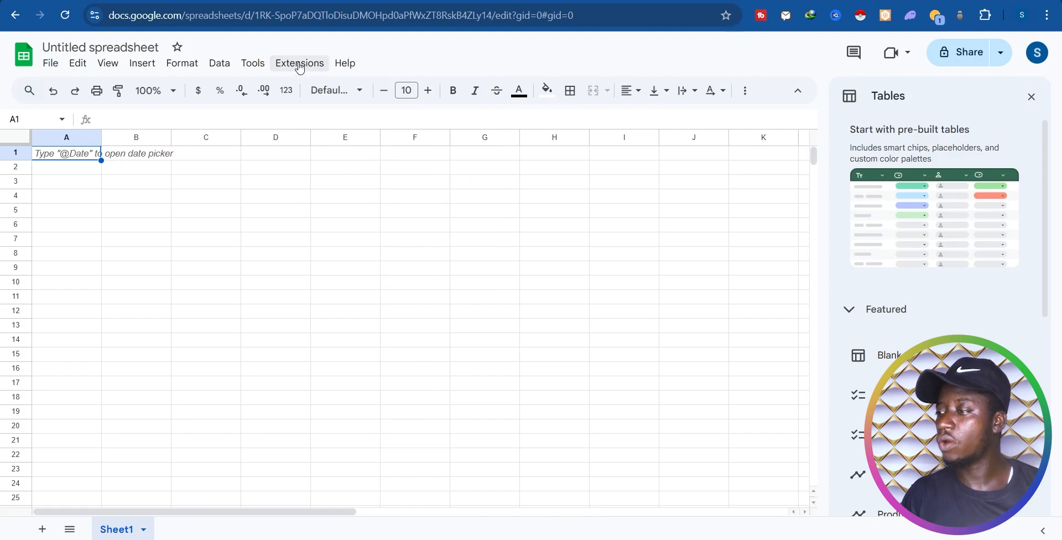
Step: Search the Workspace Marketplace for 'mail merge' through Extensions > Add-ons > Get add-ons
left_click(299, 63)
mouse_move(317, 95)
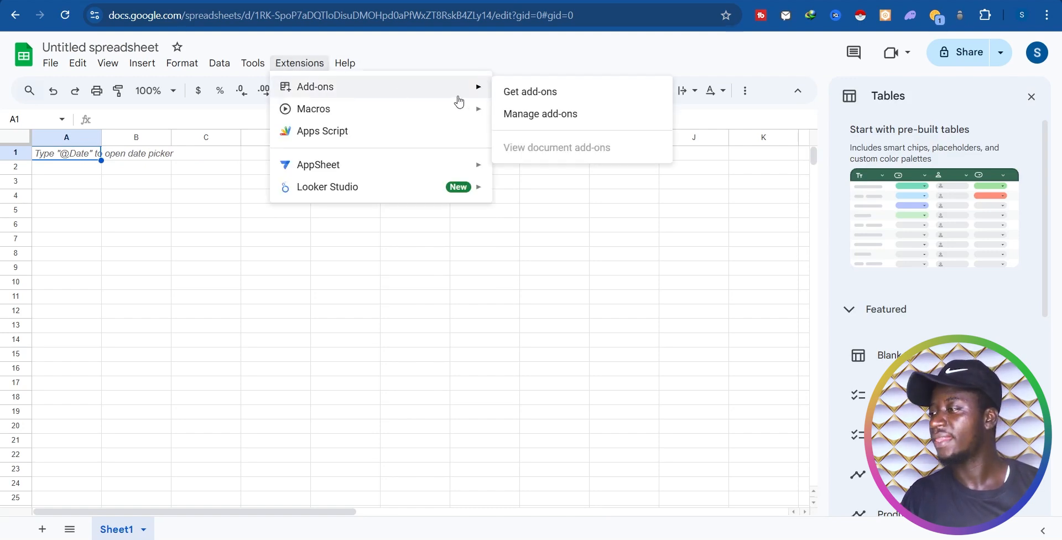
left_click(537, 101)
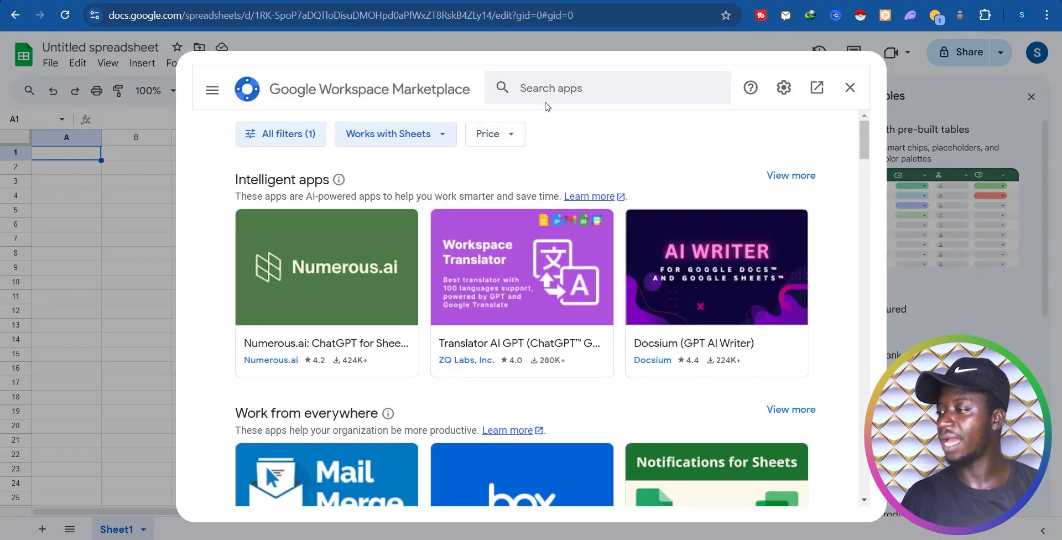
left_click(564, 90)
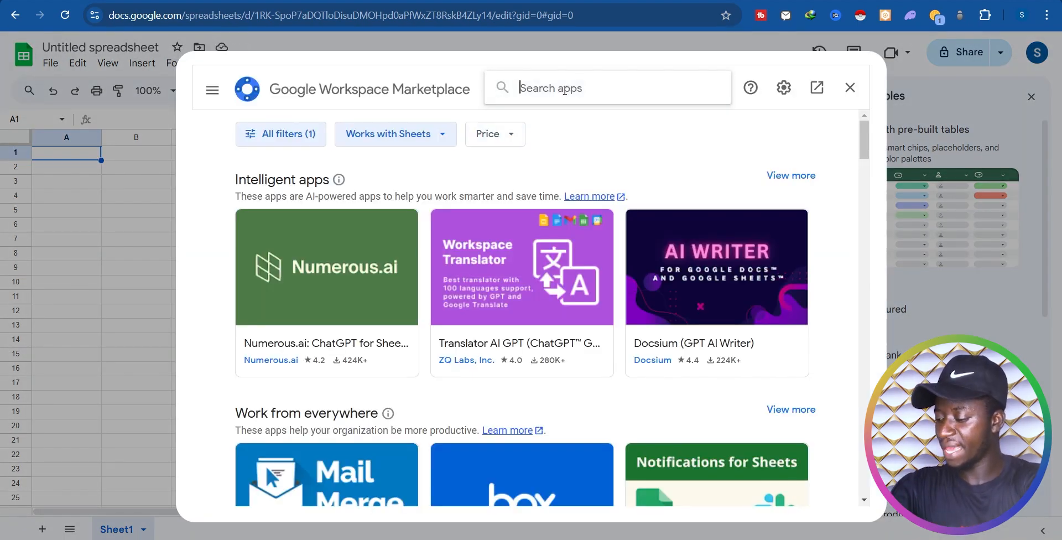
type("mail m")
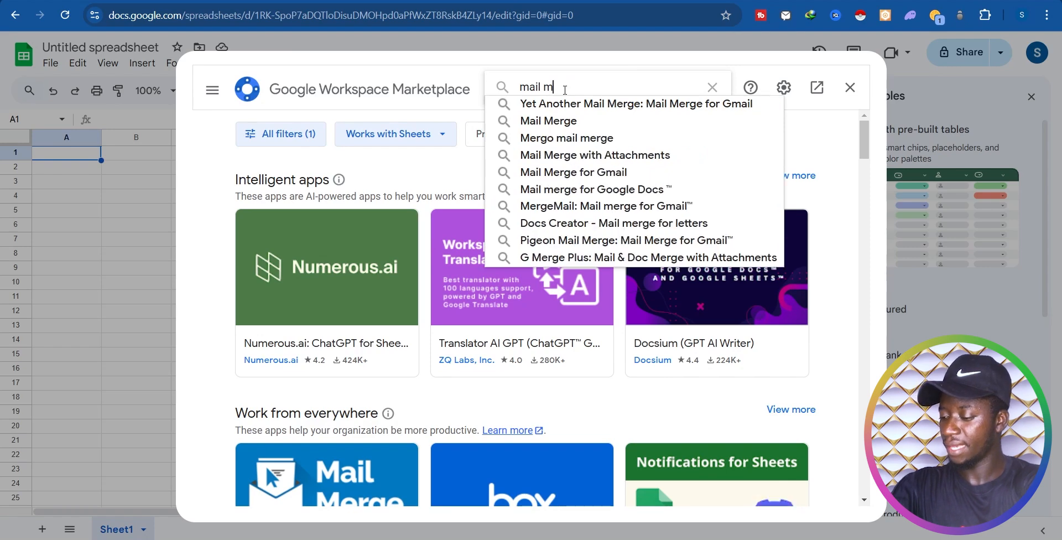
type("erge")
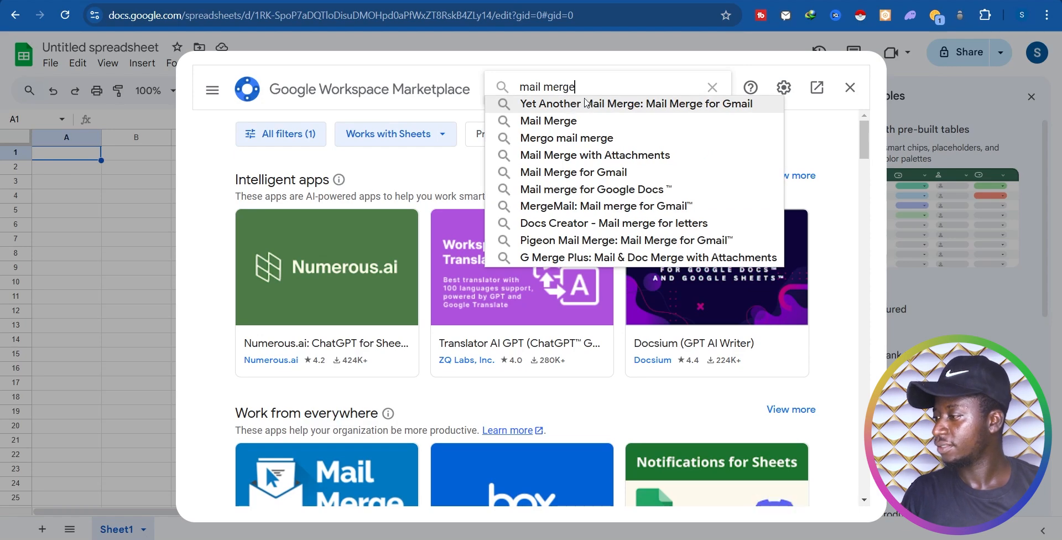
left_click(559, 122)
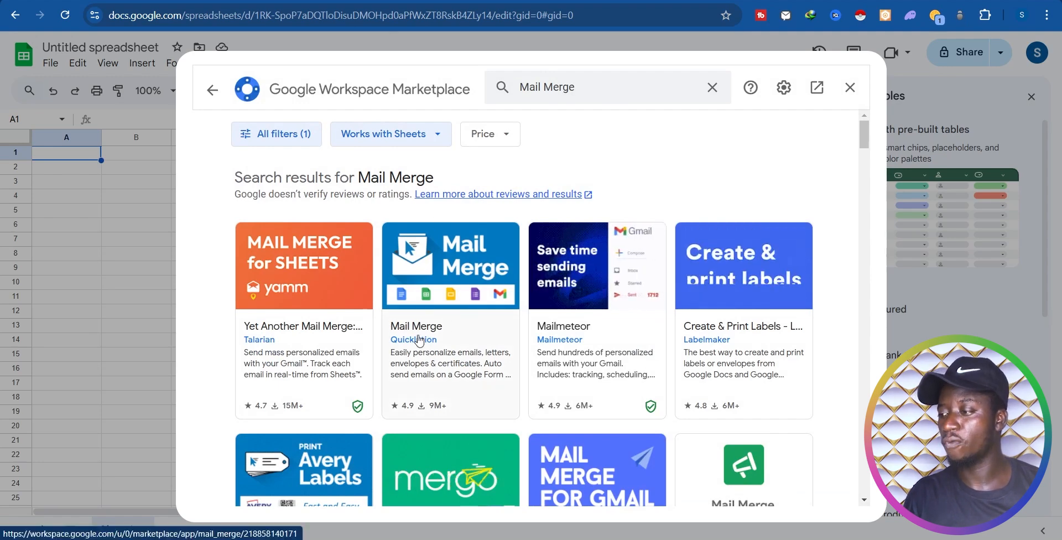
Step: Install Quicklution's Mail Merge add-on, choosing the Google account and allowing its access, then close the Marketplace
left_click(433, 297)
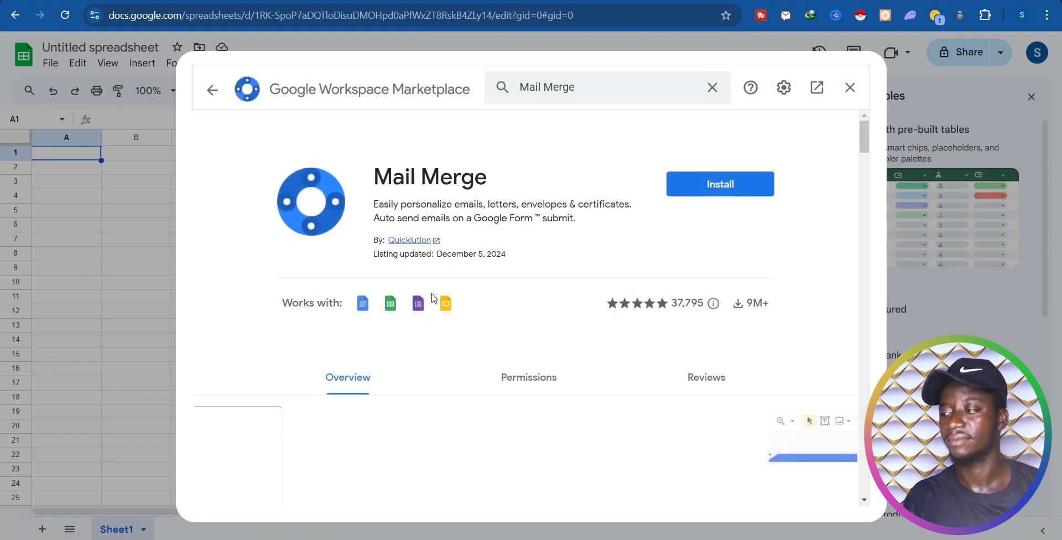
left_click(728, 199)
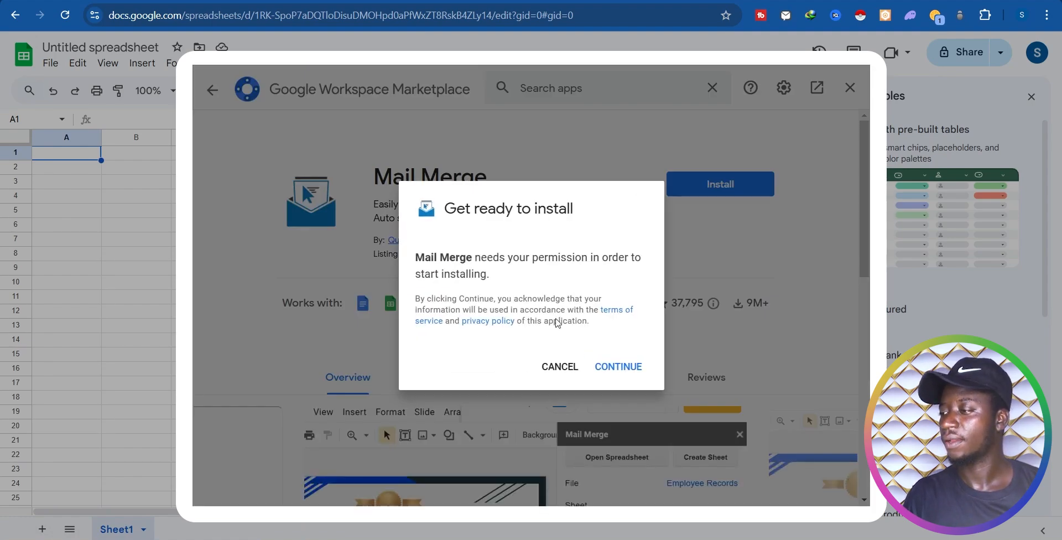
left_click(613, 367)
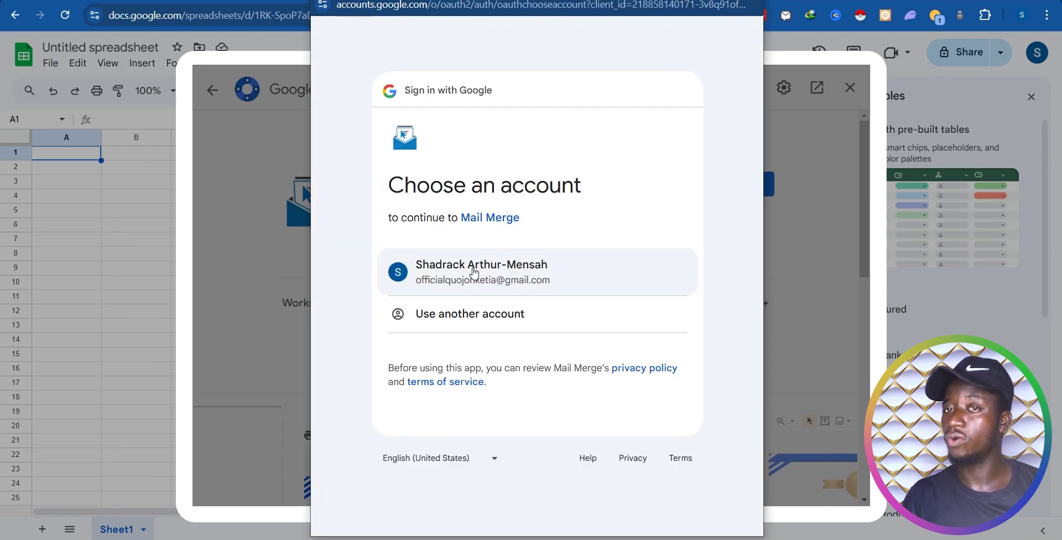
left_click(473, 271)
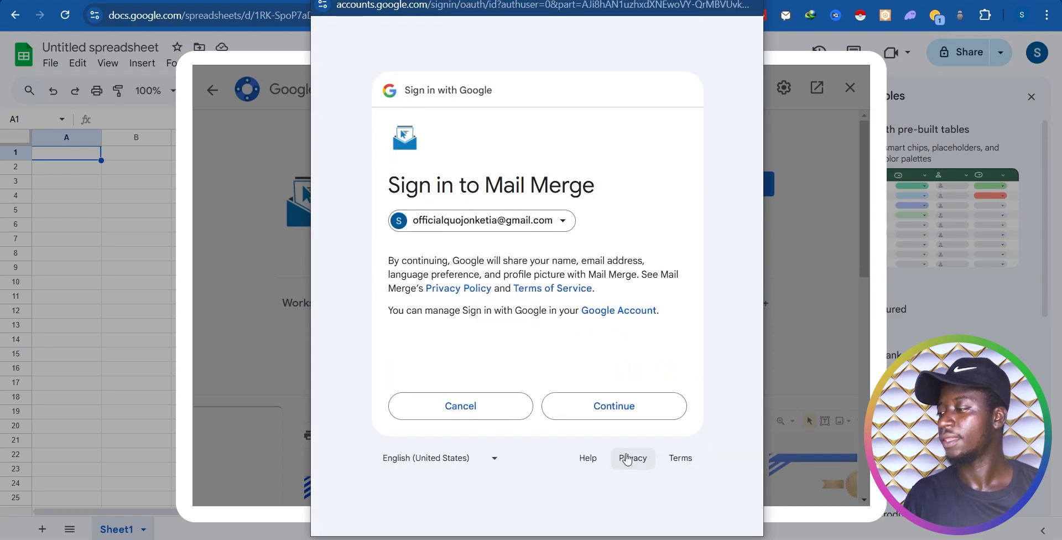
left_click(621, 415)
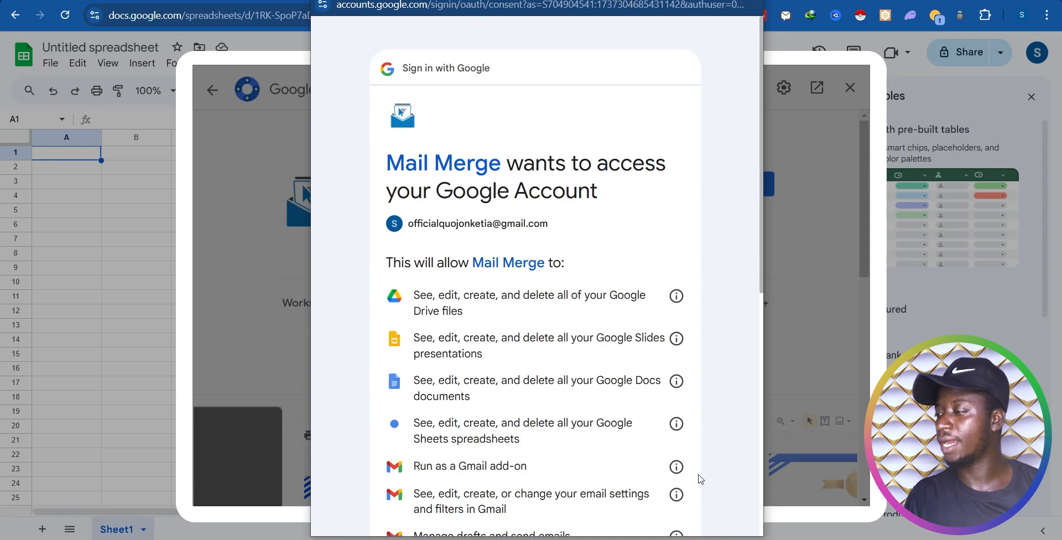
scroll(701, 479, "down", 8)
left_click(610, 431)
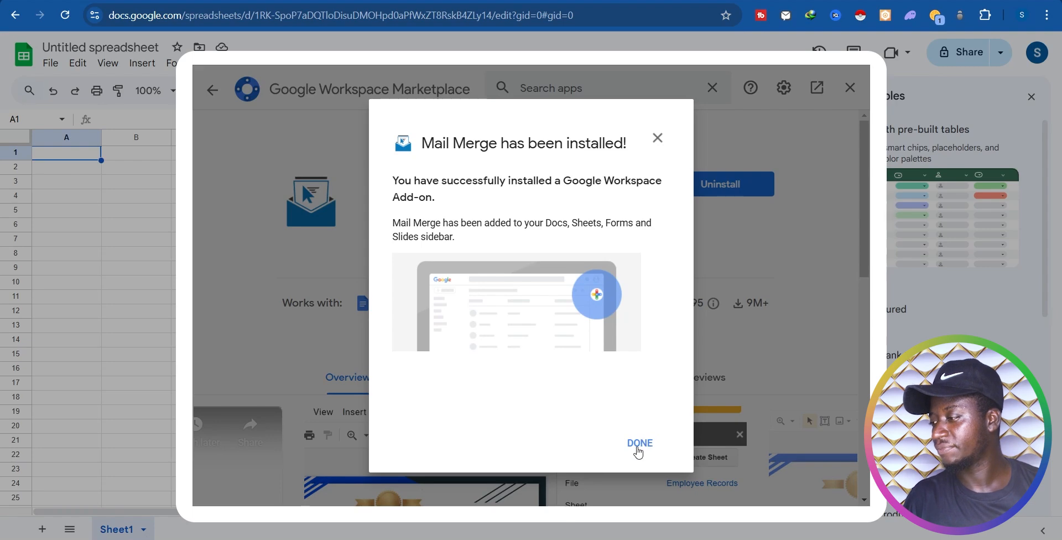
left_click(640, 443)
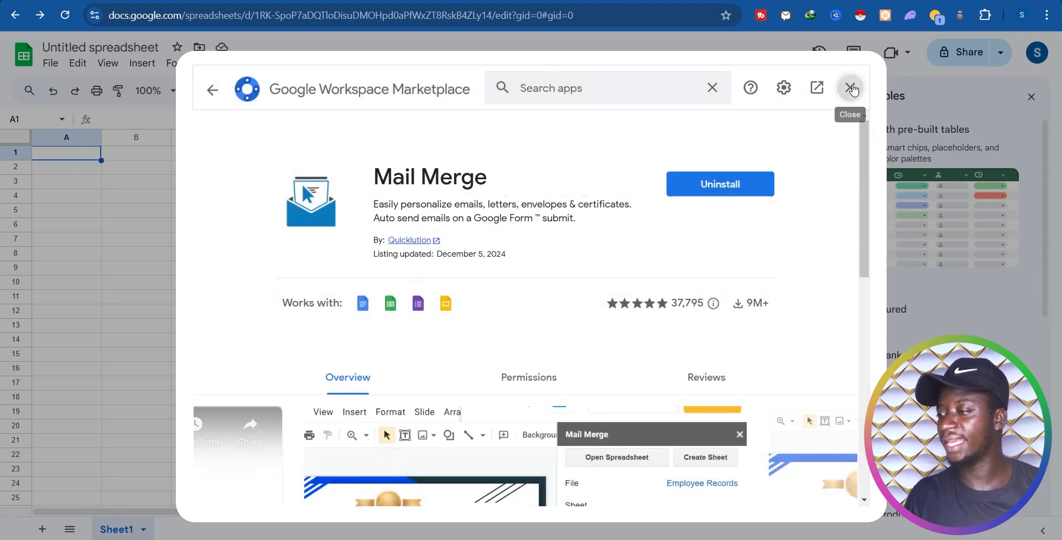
left_click(852, 89)
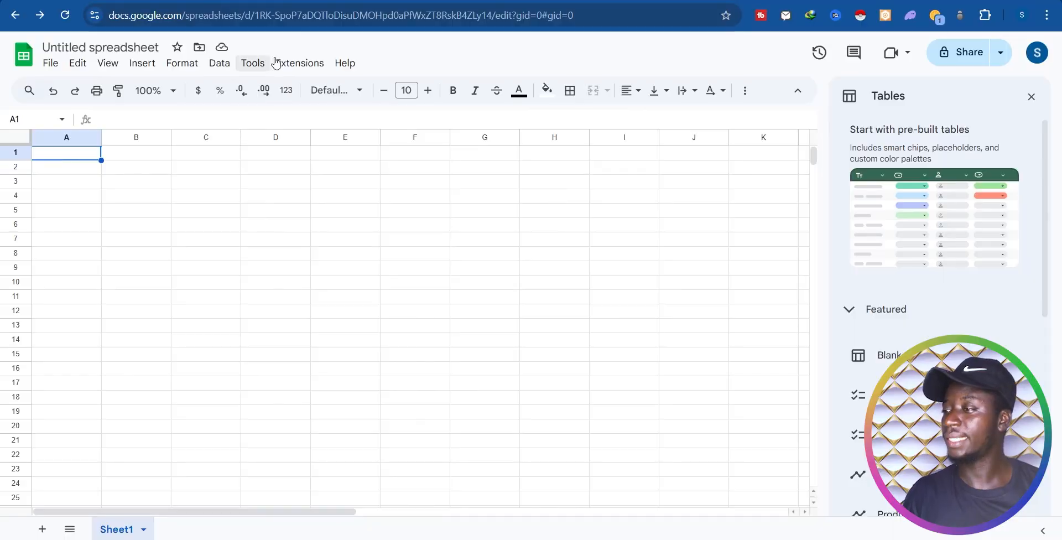
Step: Start Mail Merge from Extensions, glance at the To Letters tab, and return to To Emails
left_click(294, 66)
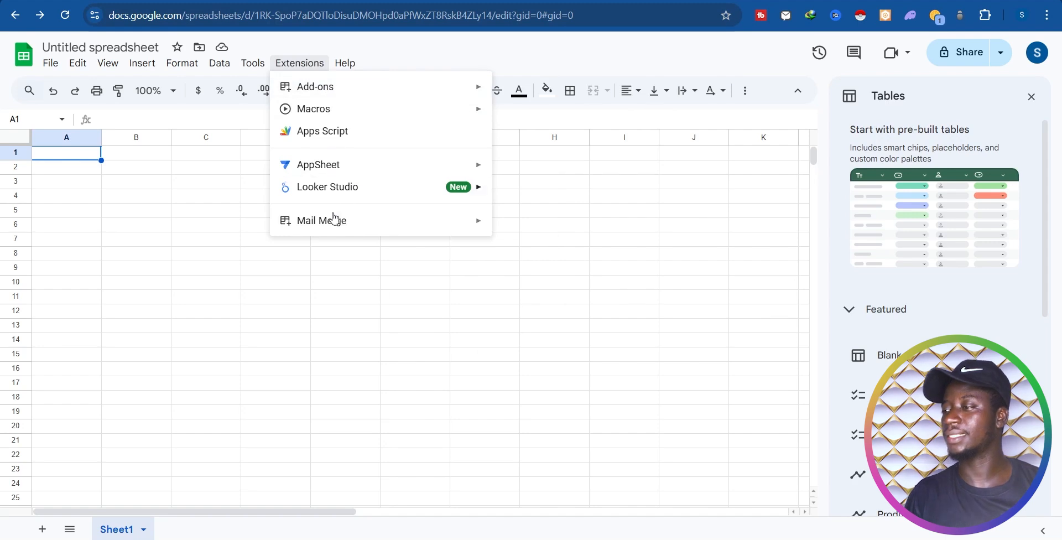
mouse_move(323, 224)
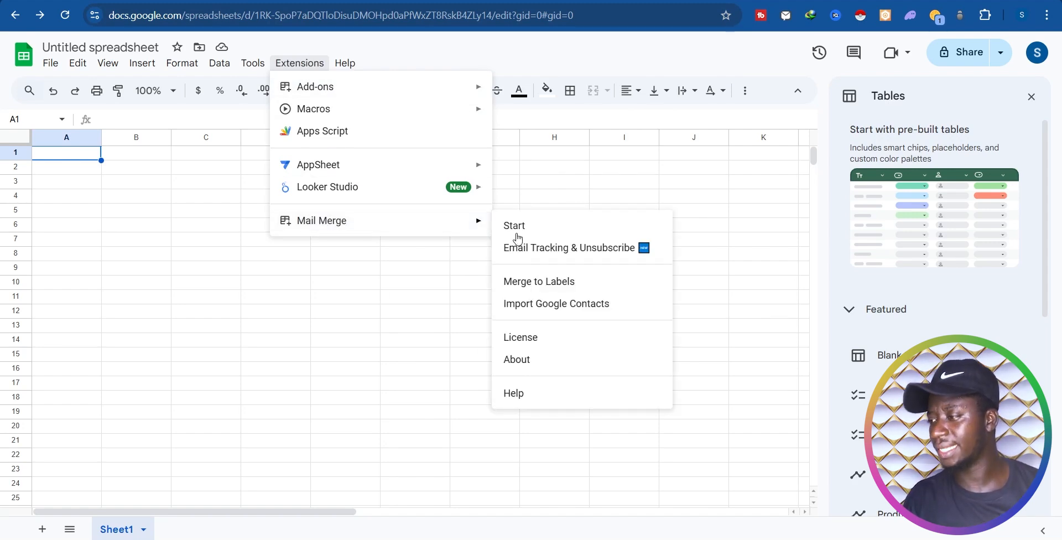
left_click(559, 227)
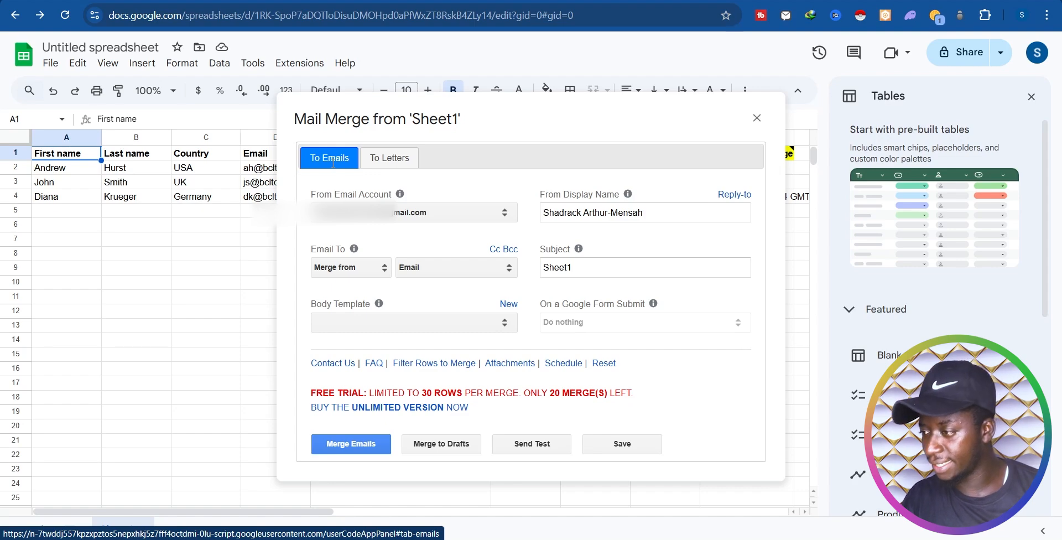
left_click(400, 159)
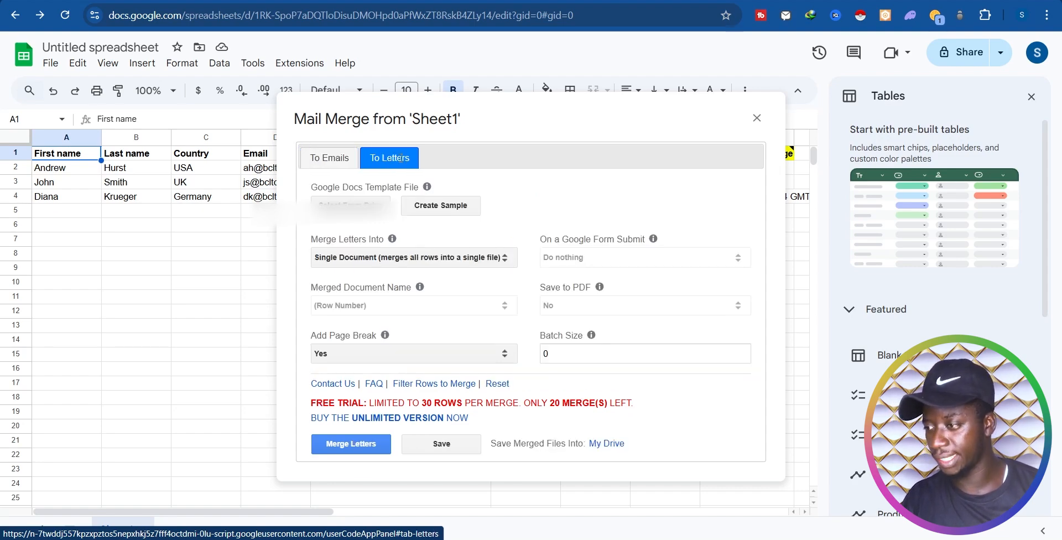
left_click(320, 157)
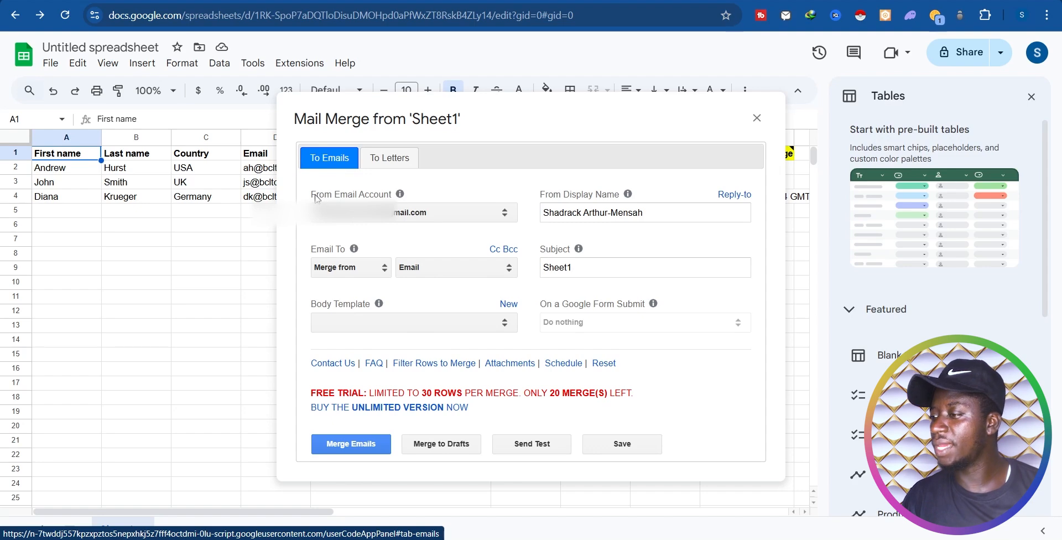
Step: Change the From Display Name to 'Sasmedia Studio'
left_click_drag(316, 198, 404, 200)
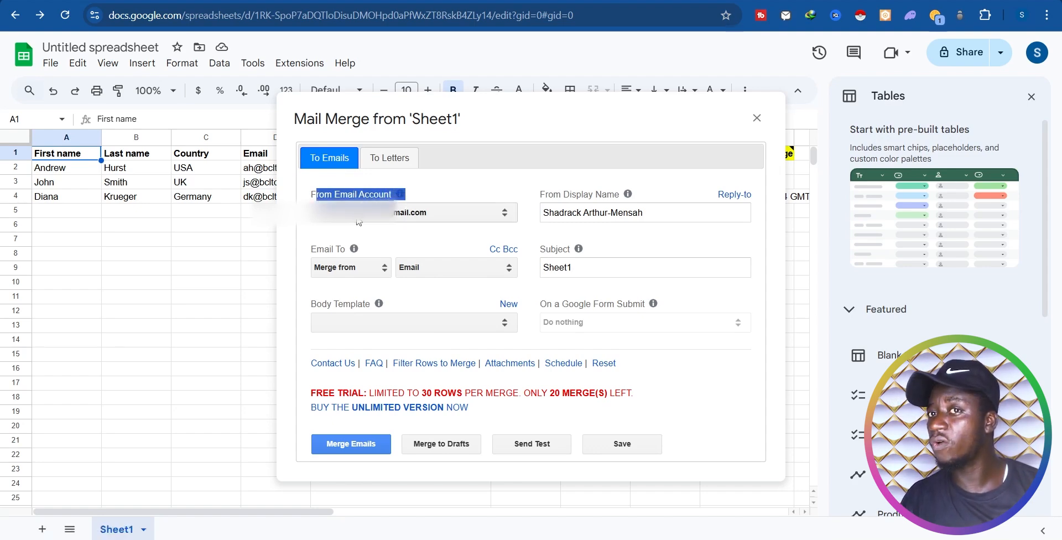
left_click(419, 244)
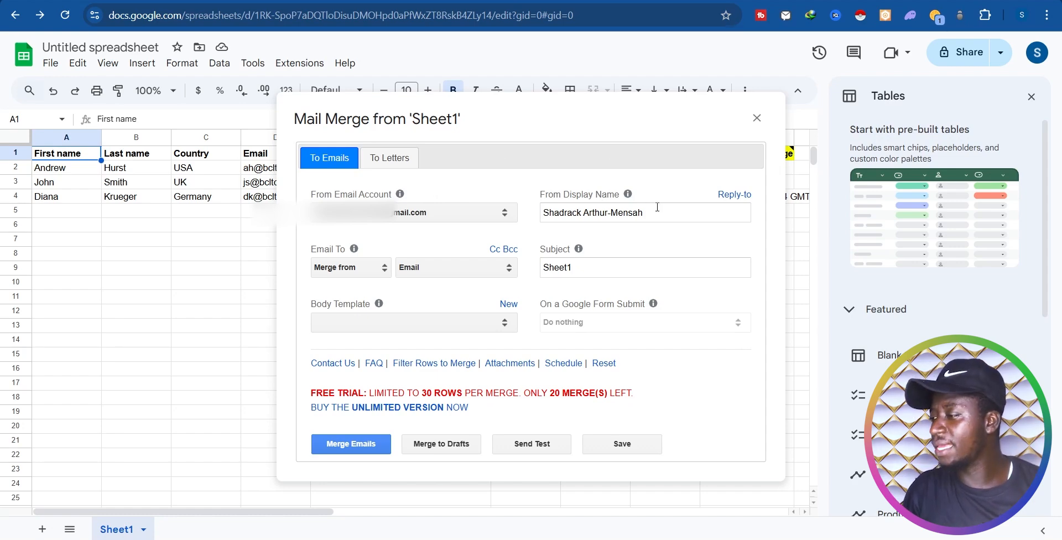
left_click_drag(658, 213, 553, 217)
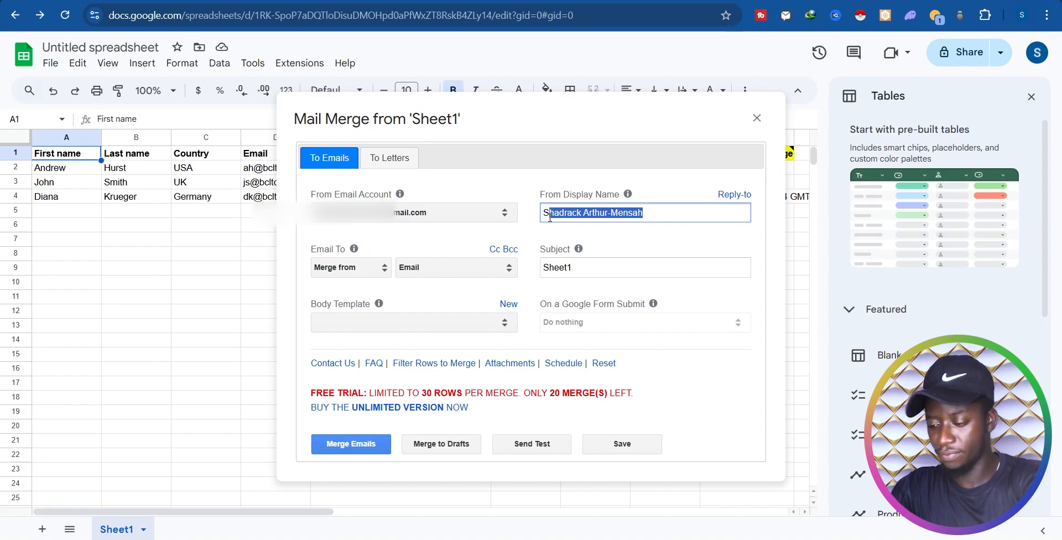
type("ymed")
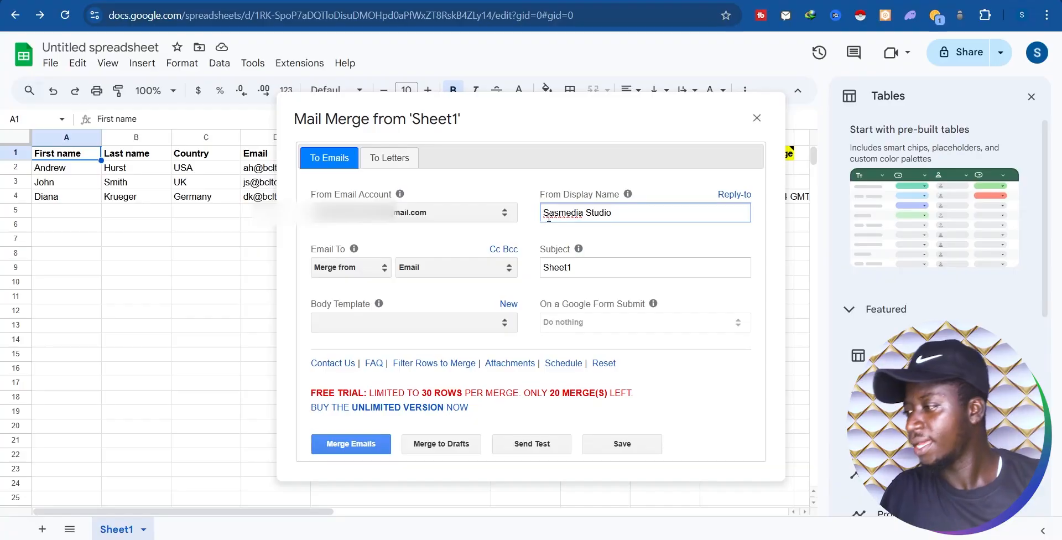
left_click(394, 232)
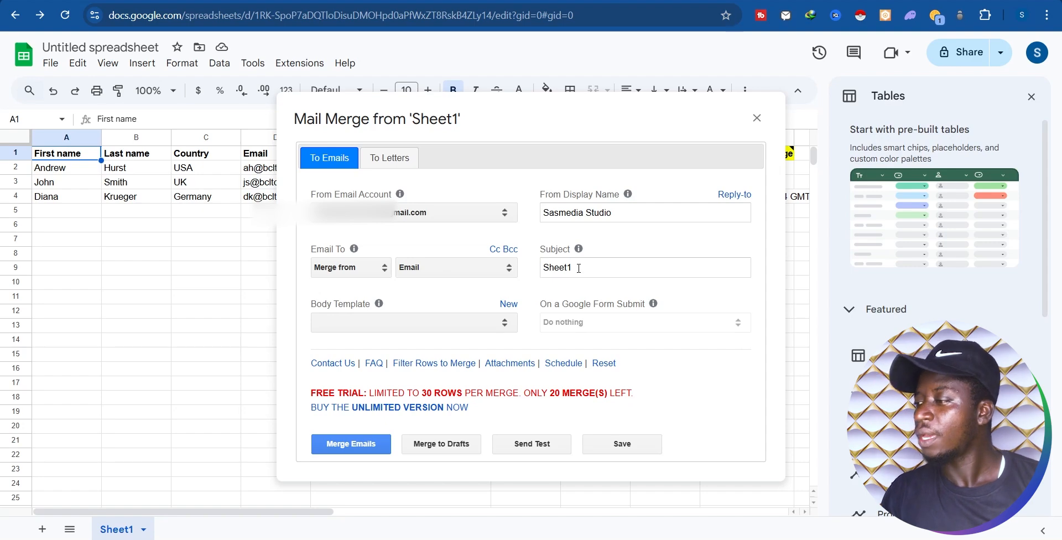
Step: Set the subject to 'Check This OUT' and start a new body template
left_click_drag(595, 266, 530, 275)
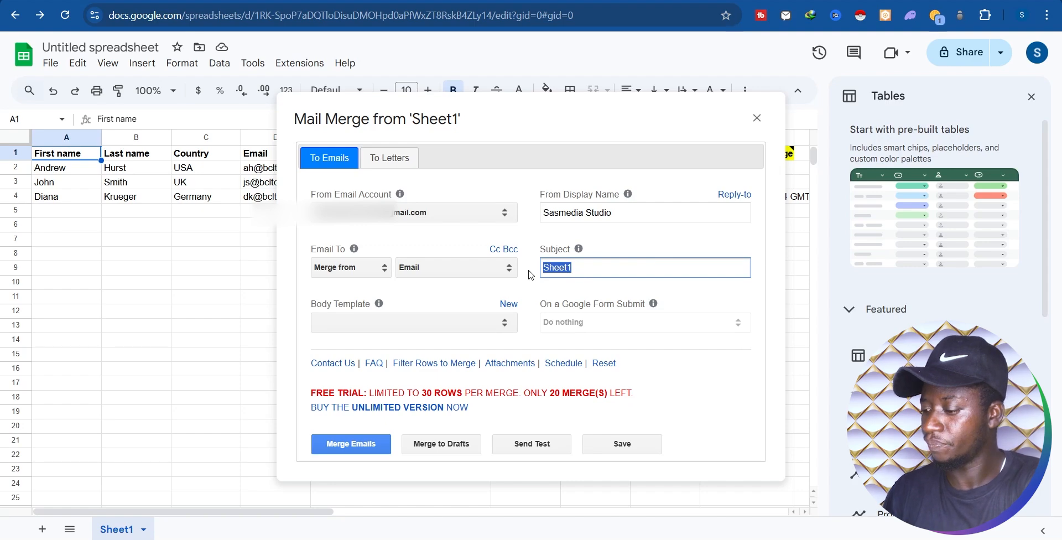
type("Check this Out")
left_click(570, 265)
key("BackSpace")
type("T")
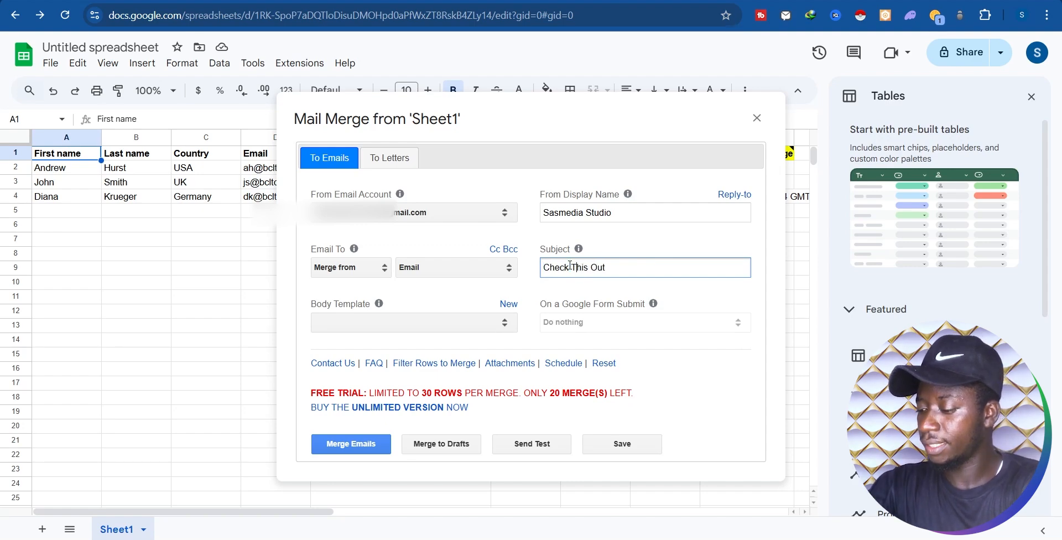
type("T")
left_click(437, 294)
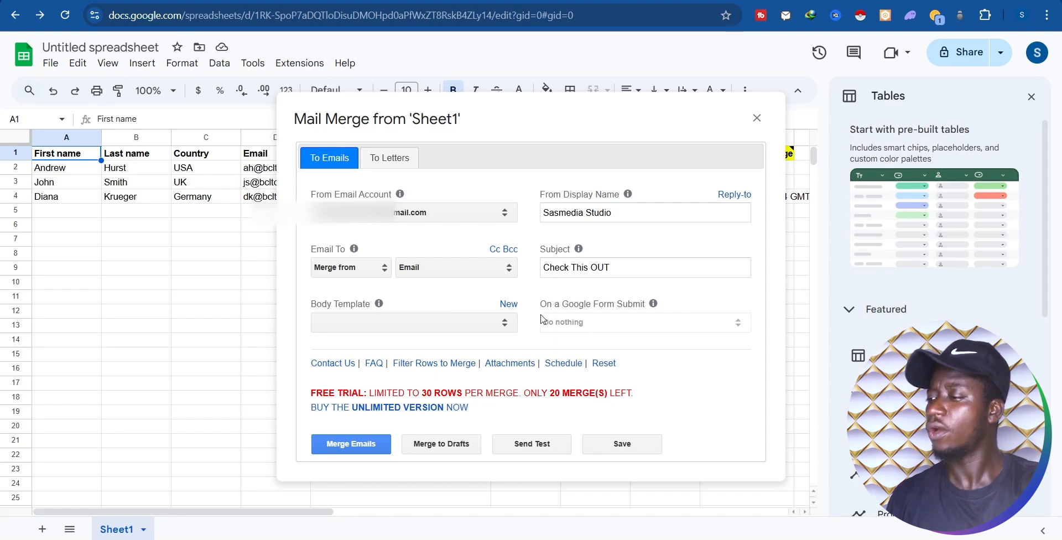
left_click(506, 306)
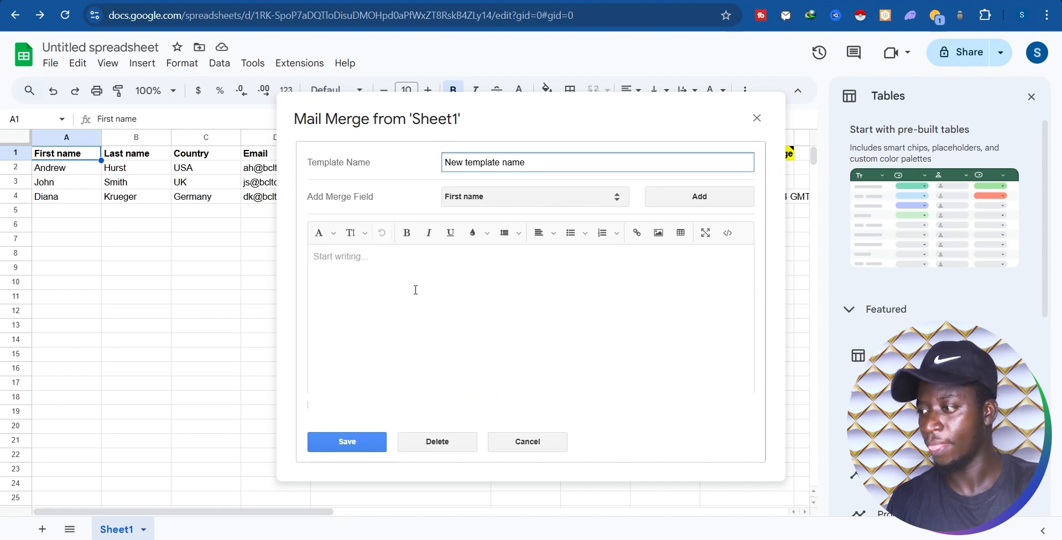
Step: Name the new template 'Sasmedia Studio Services'
left_click_drag(557, 162, 430, 153)
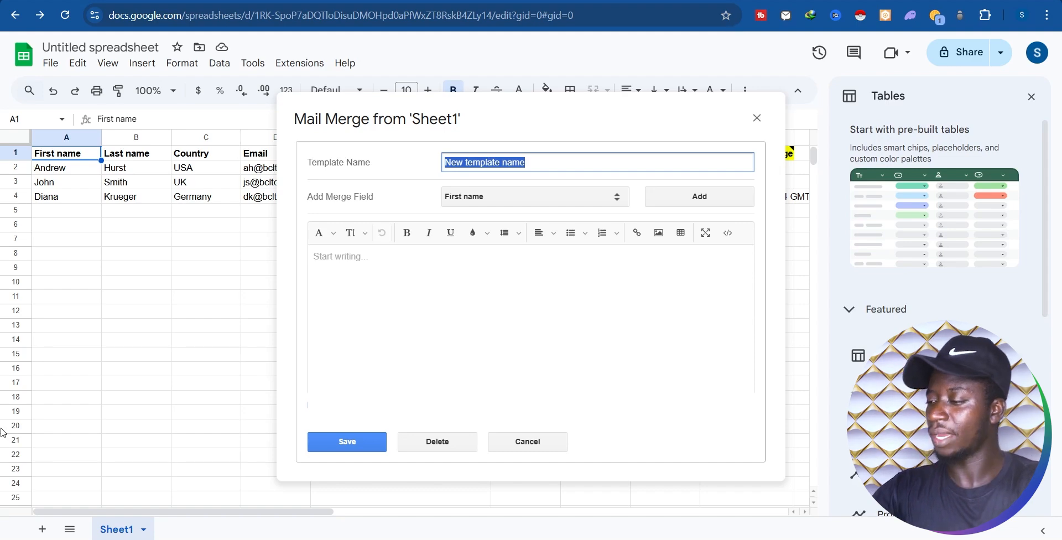
type("Sa")
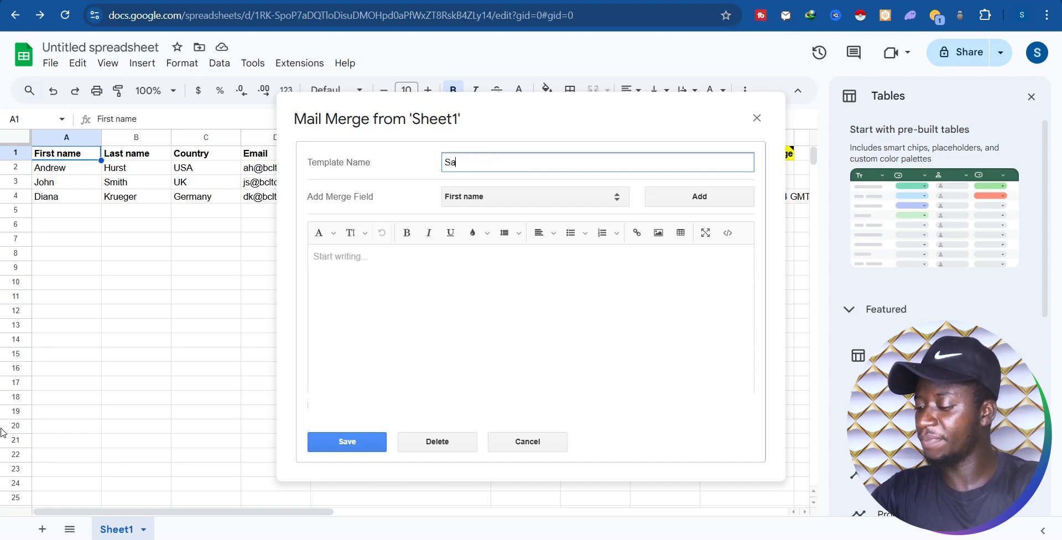
type("smedia Studio Services")
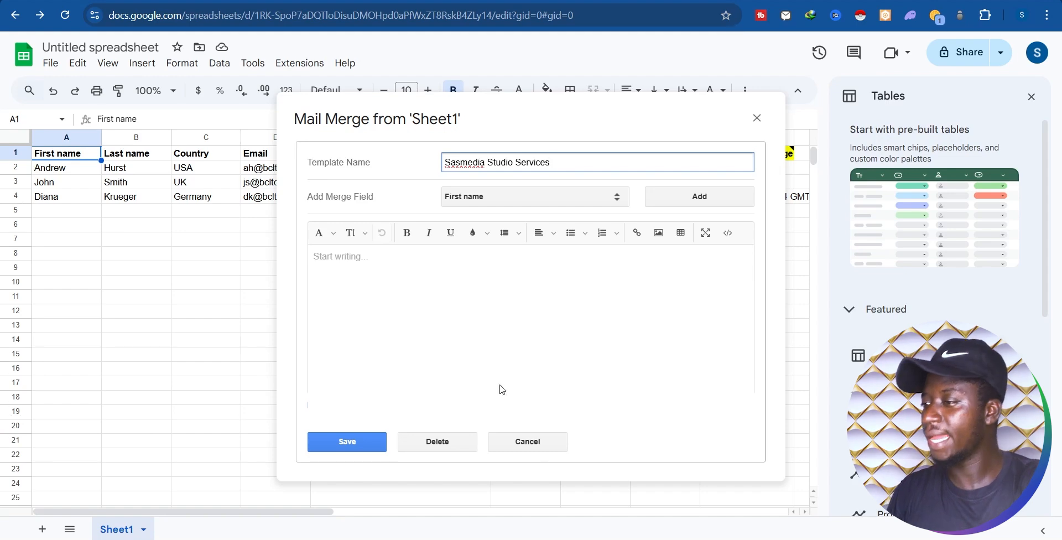
left_click(354, 199)
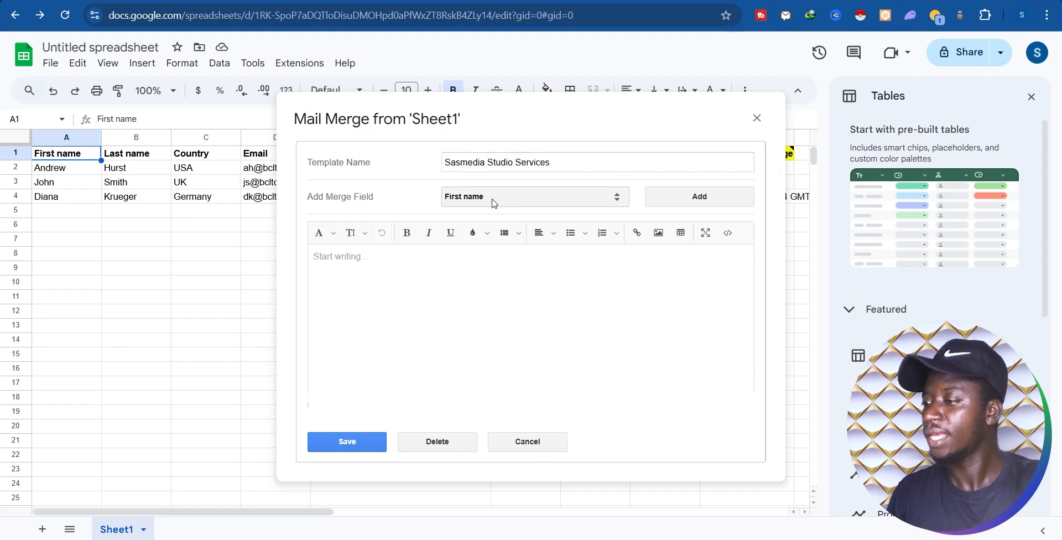
Step: Insert the First name merge field into the body, preceded by 'Hi'
left_click(488, 205)
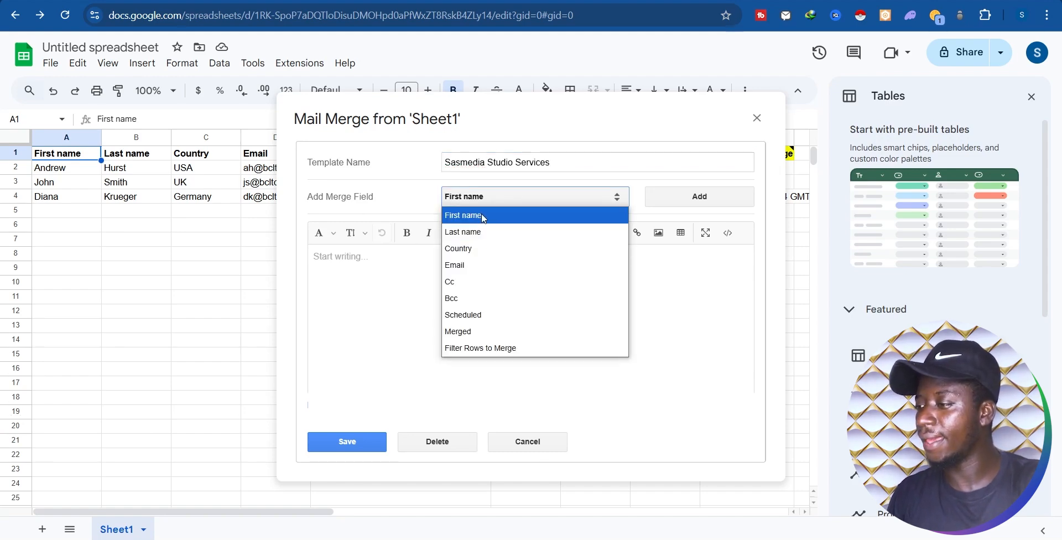
left_click(484, 216)
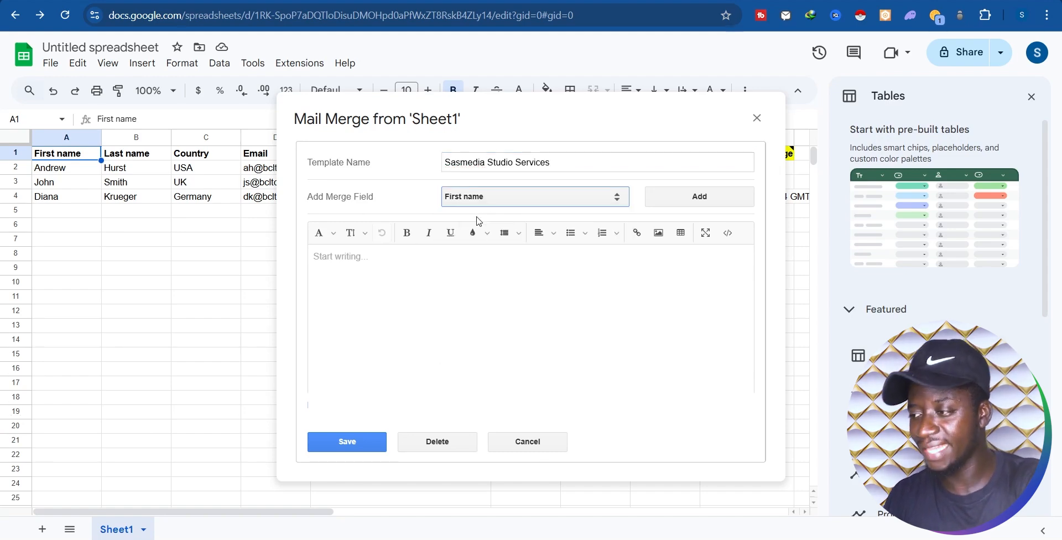
left_click(695, 198)
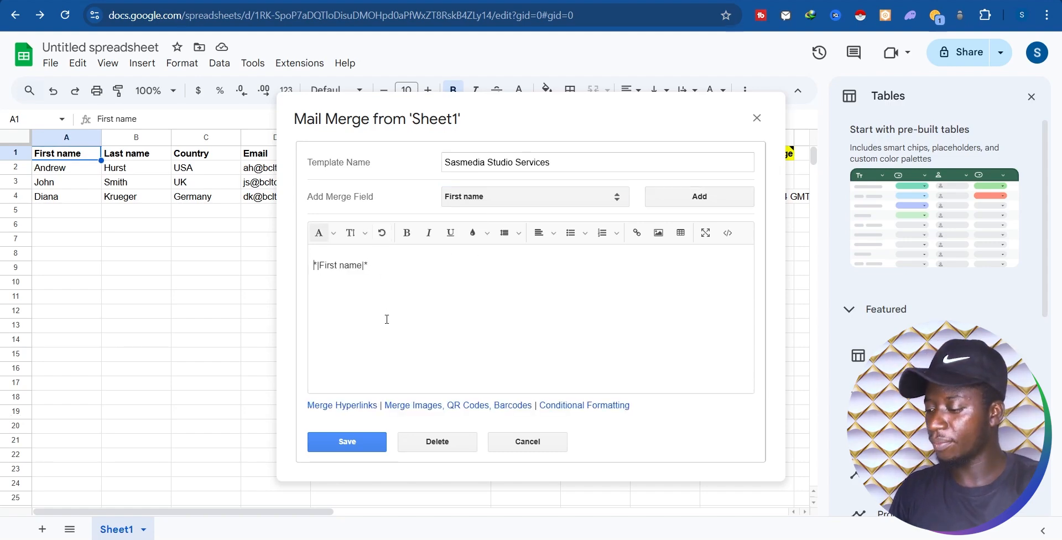
type("Hi")
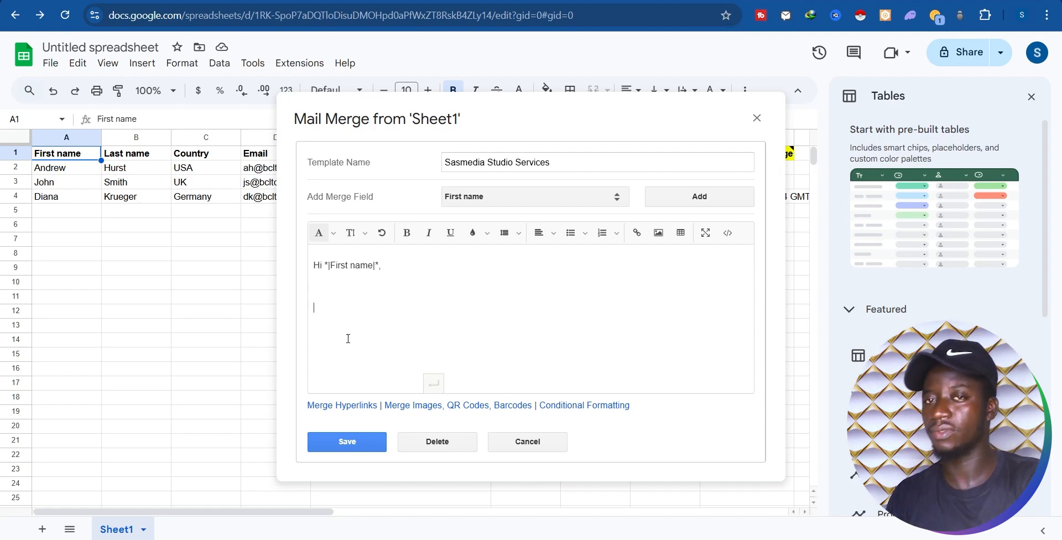
Step: Paste the Samedia Studio services description as plain text below the greeting and review it
key("ctrl+v")
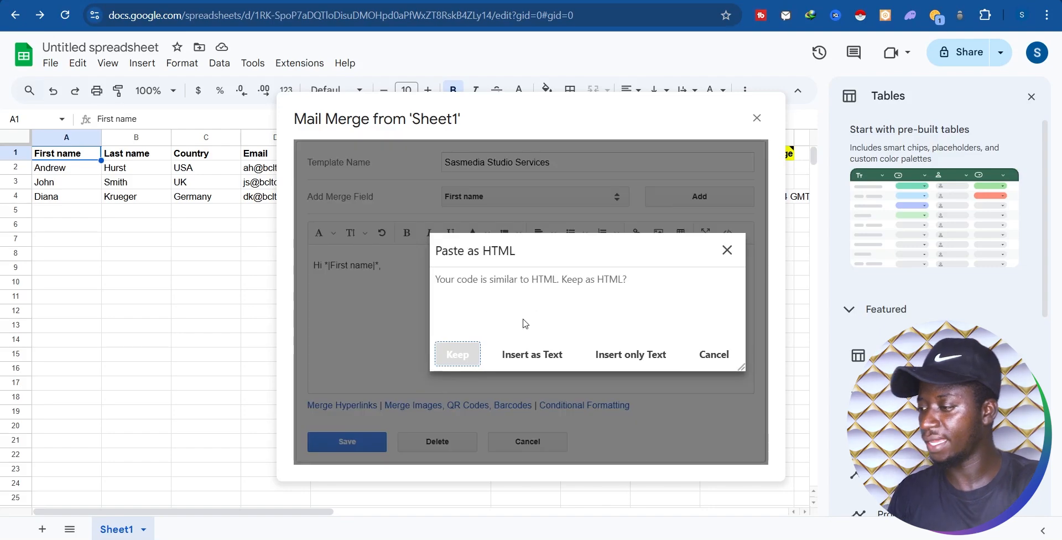
left_click(621, 357)
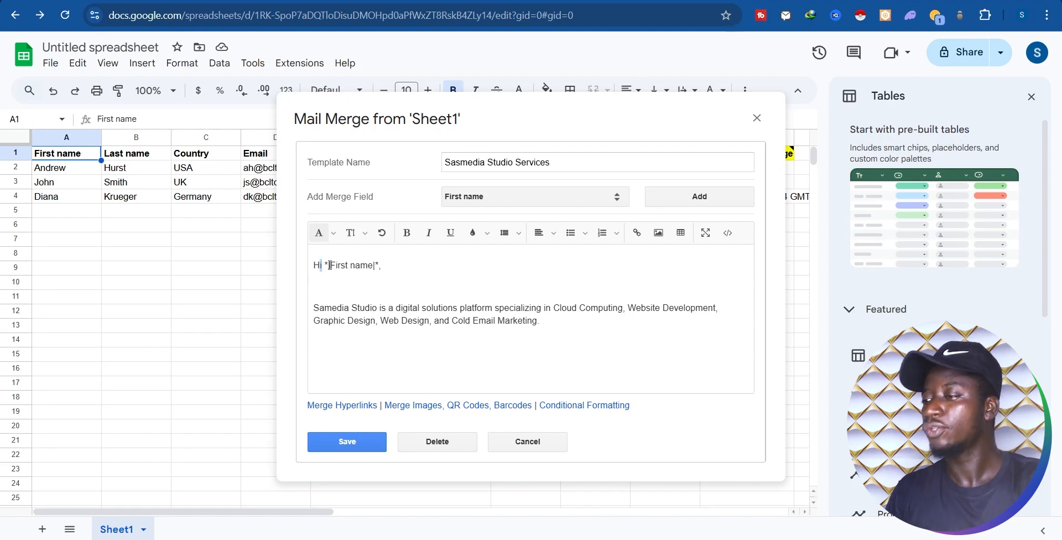
left_click_drag(326, 265, 381, 265)
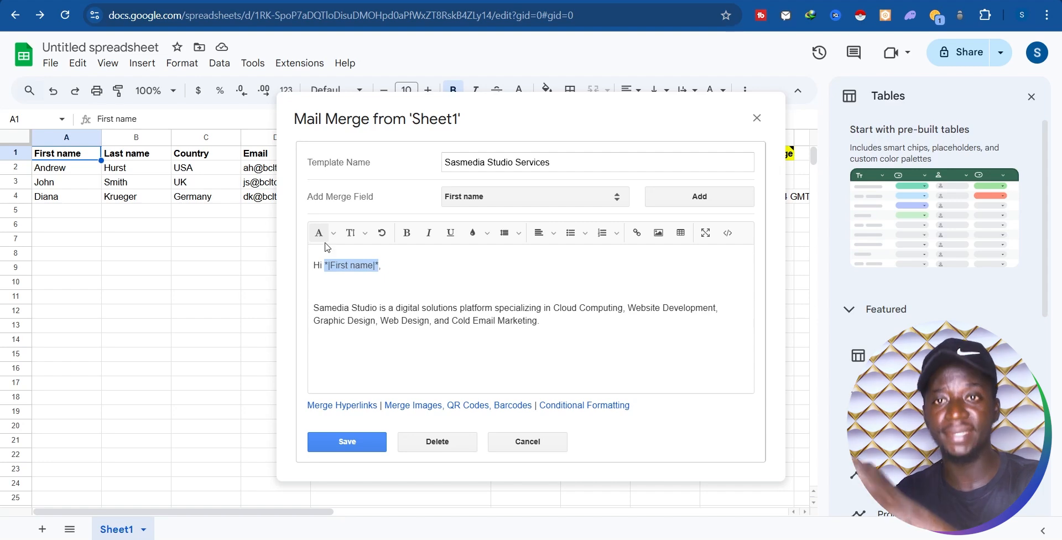
left_click(554, 319)
left_click_drag(554, 319, 422, 309)
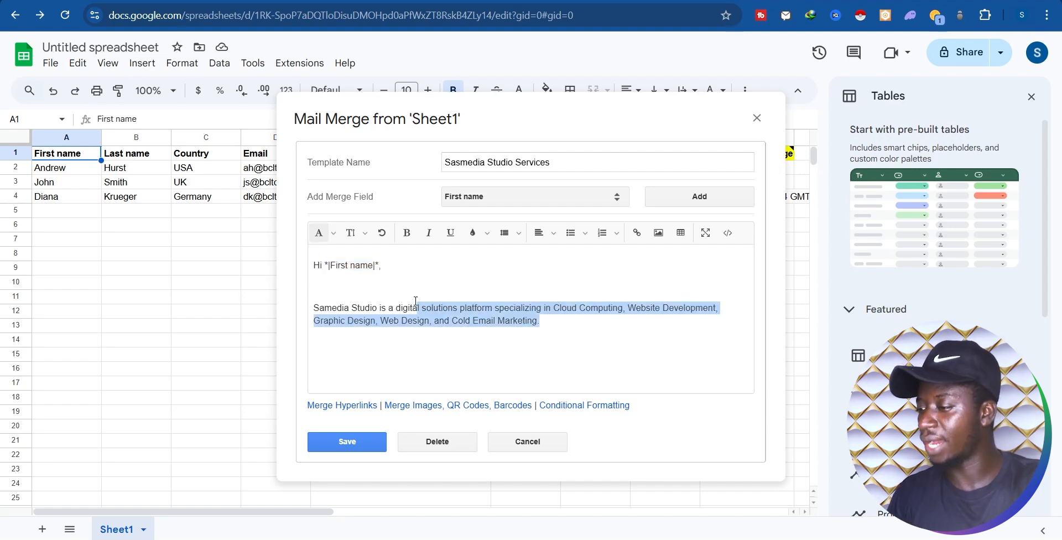
left_click(433, 309)
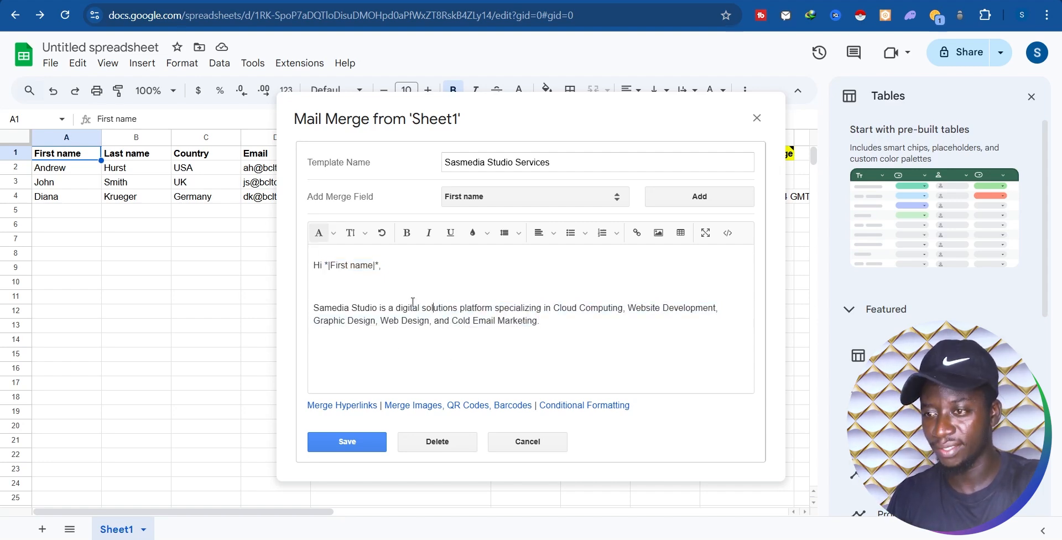
Step: Save the template and keep Sasmedia Studio Services selected as the Body Template
left_click(347, 443)
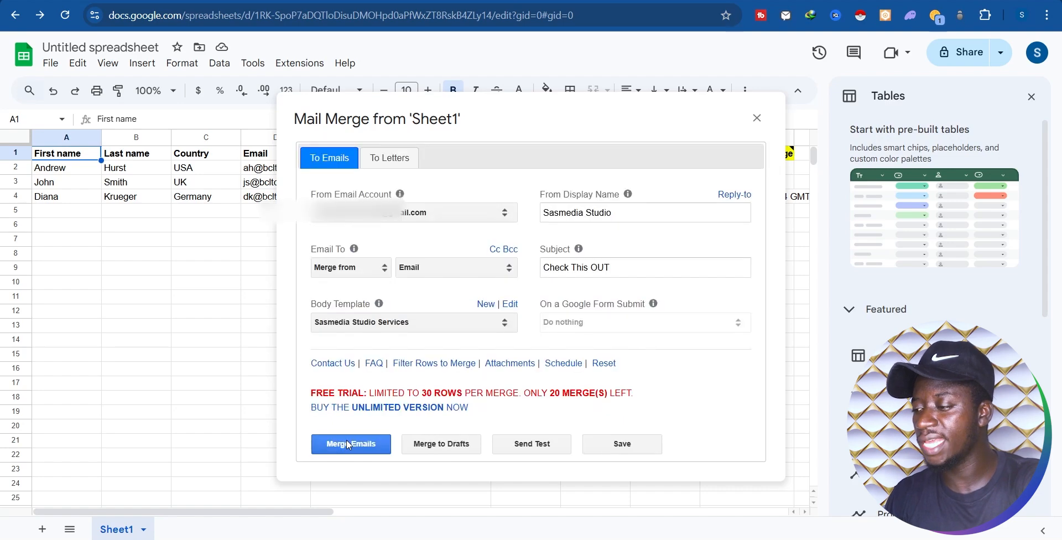
left_click(427, 332)
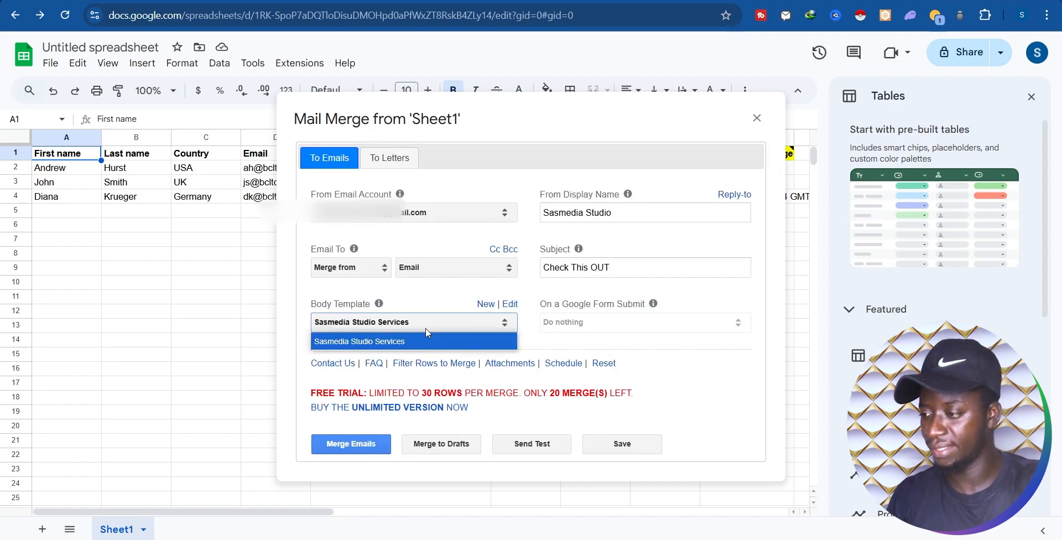
left_click(426, 339)
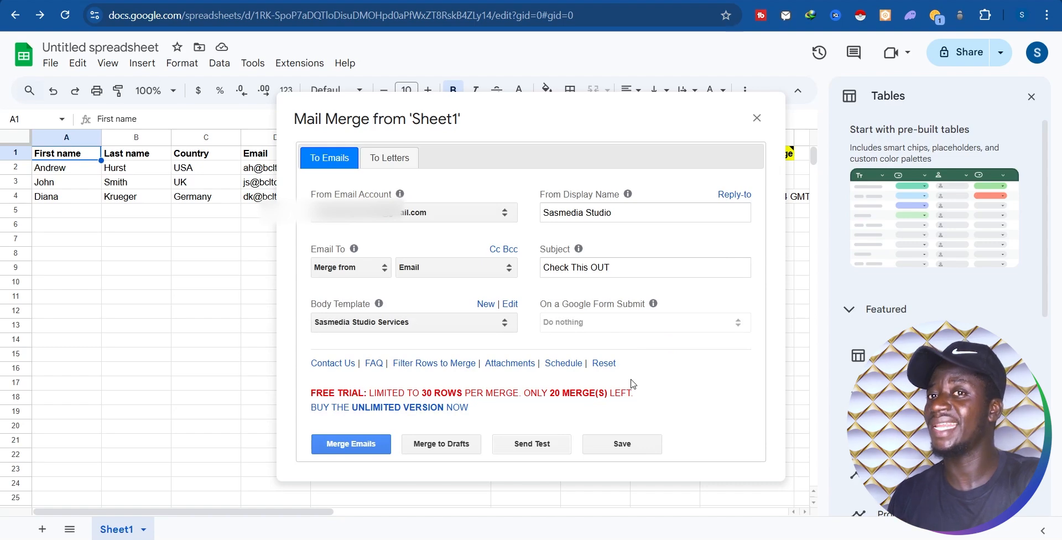
Step: Send a test email, replacing the prefilled address with your own Gmail address
left_click(533, 445)
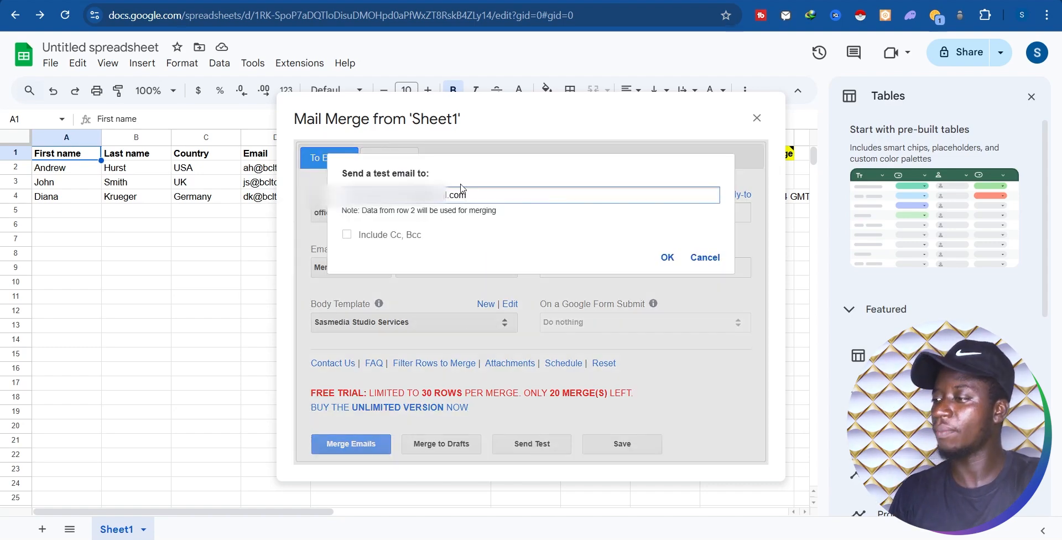
left_click_drag(479, 194, 301, 199)
key("BackSpace")
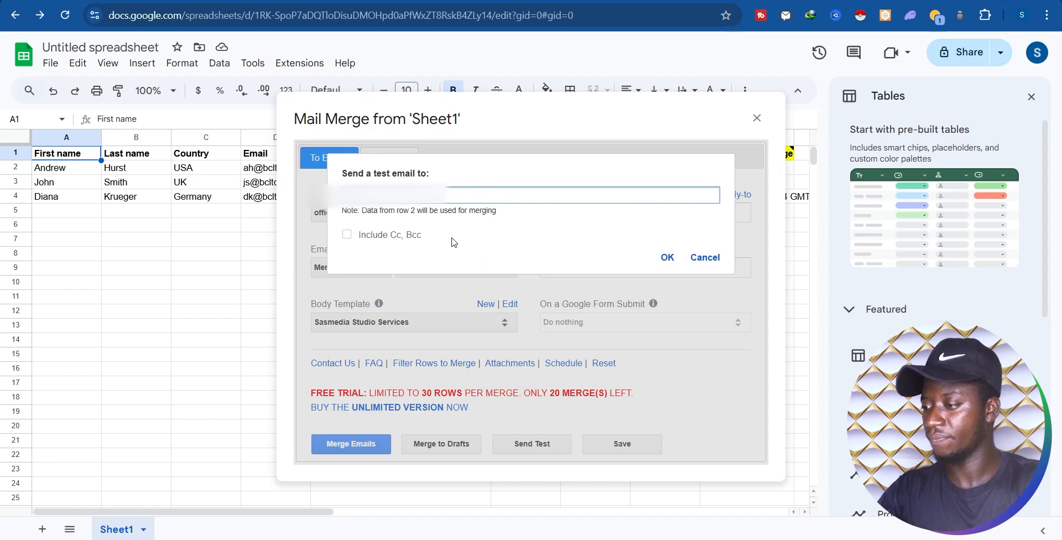
type("@gmail.com")
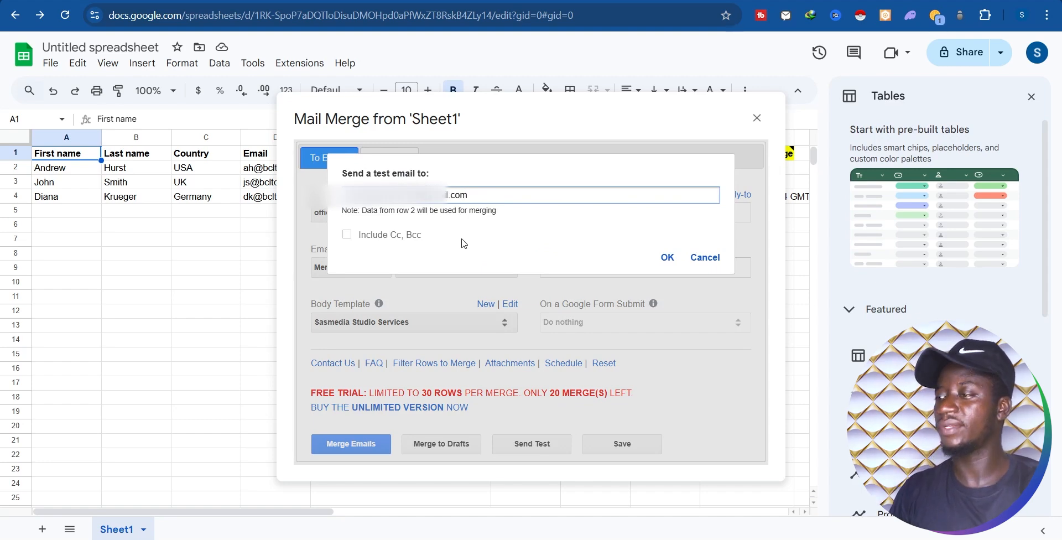
left_click(539, 242)
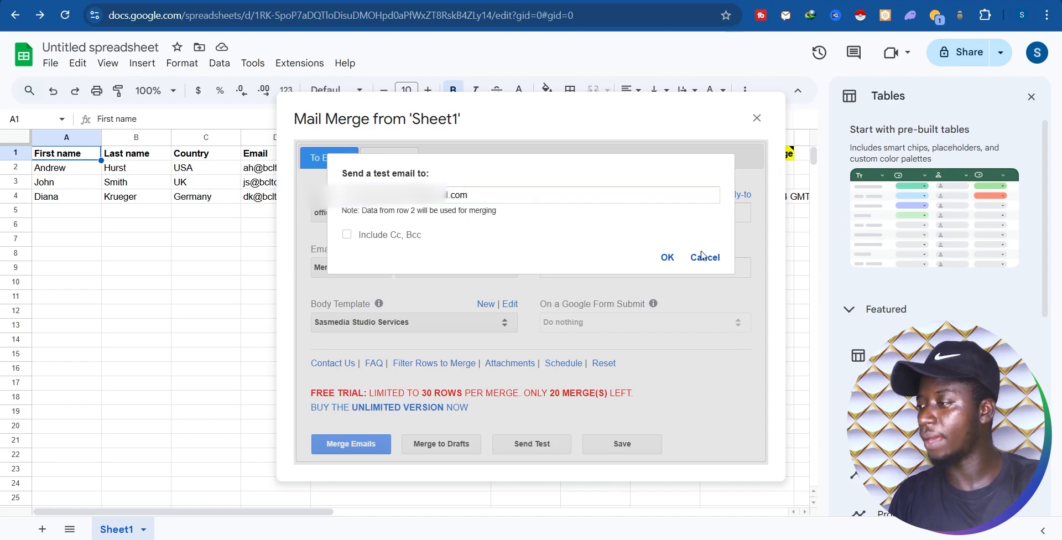
left_click(667, 258)
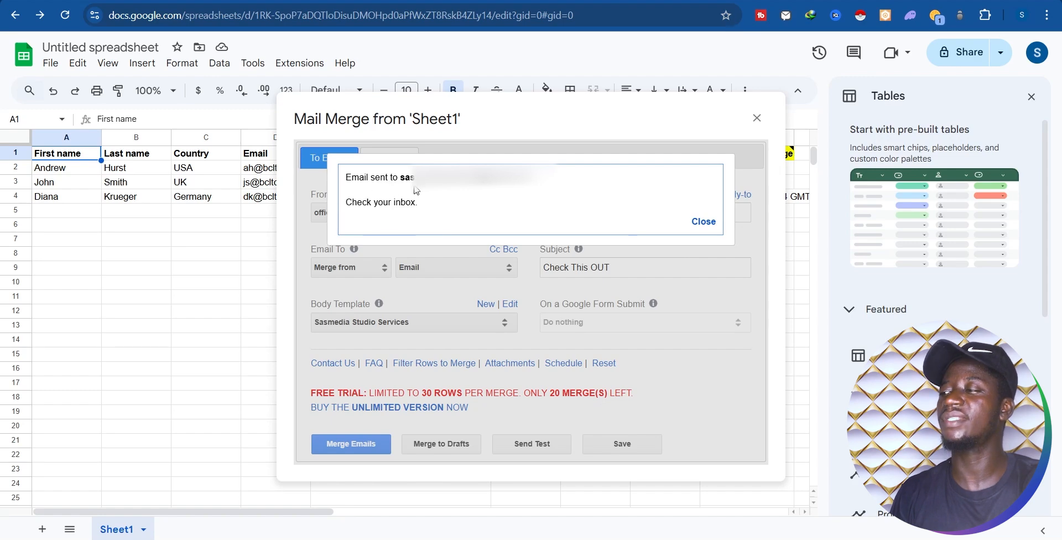
Step: Check the recipient address in the confirmation, then switch to the Gmail inbox
left_click_drag(433, 179, 536, 180)
left_click(434, 205)
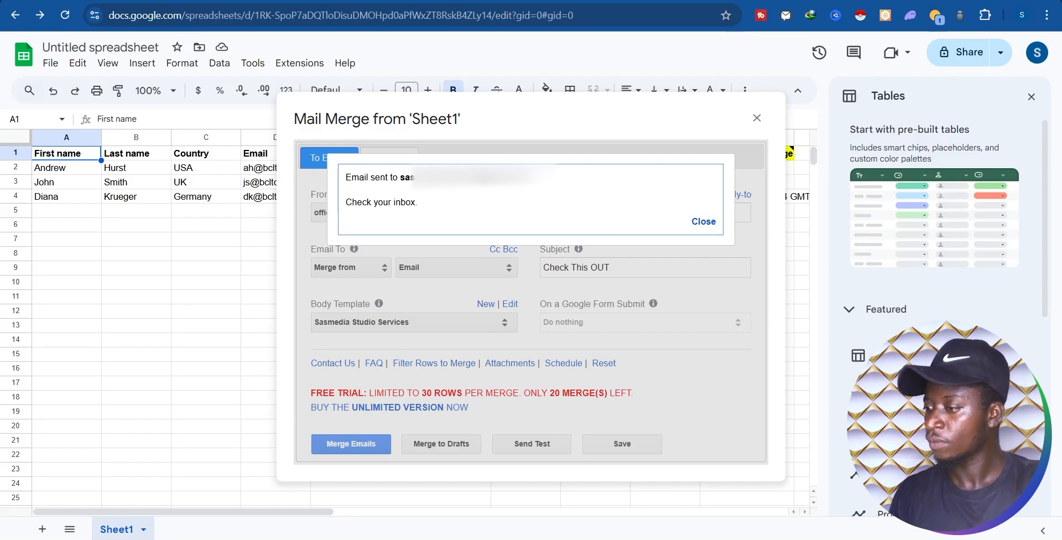
key("alt+Tab")
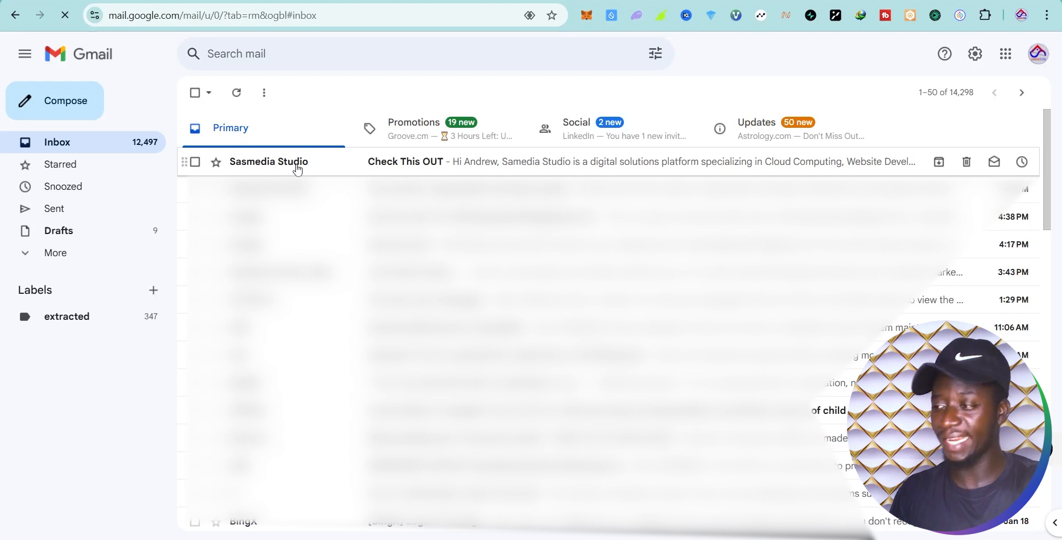
Step: Open the 'Check This OUT' email, inspect the merged first name and description, then return to Sheets
left_click(407, 169)
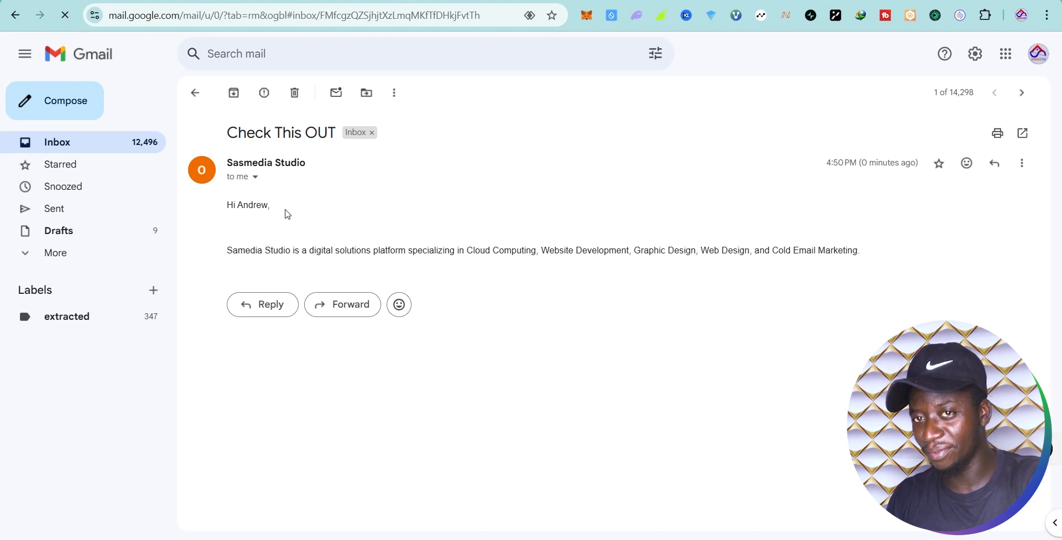
double_click(253, 206)
left_click(287, 218)
left_click_drag(250, 205, 271, 204)
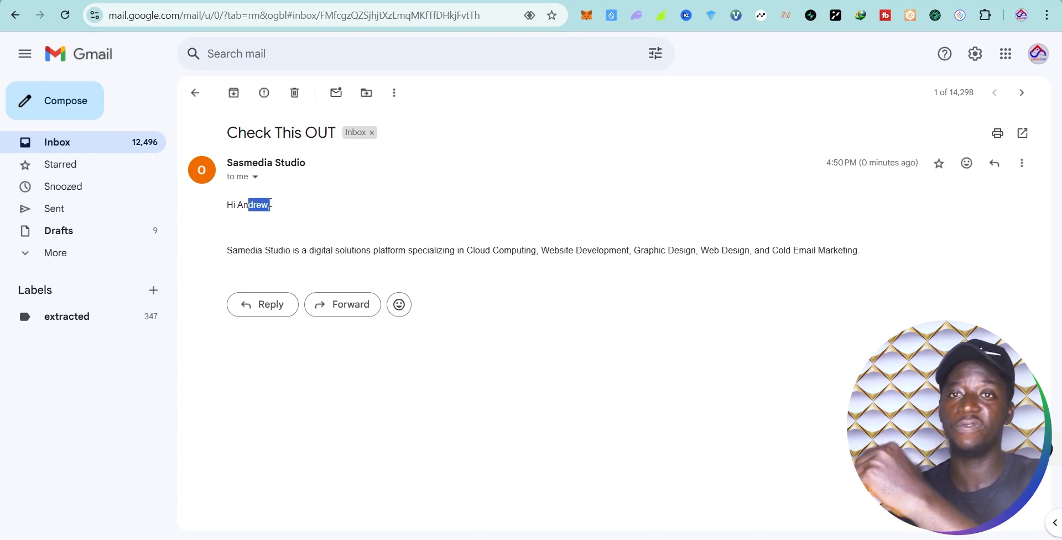
mouse_move(291, 252)
left_mouse_down()
mouse_move(315, 267)
mouse_move(857, 254)
left_mouse_up()
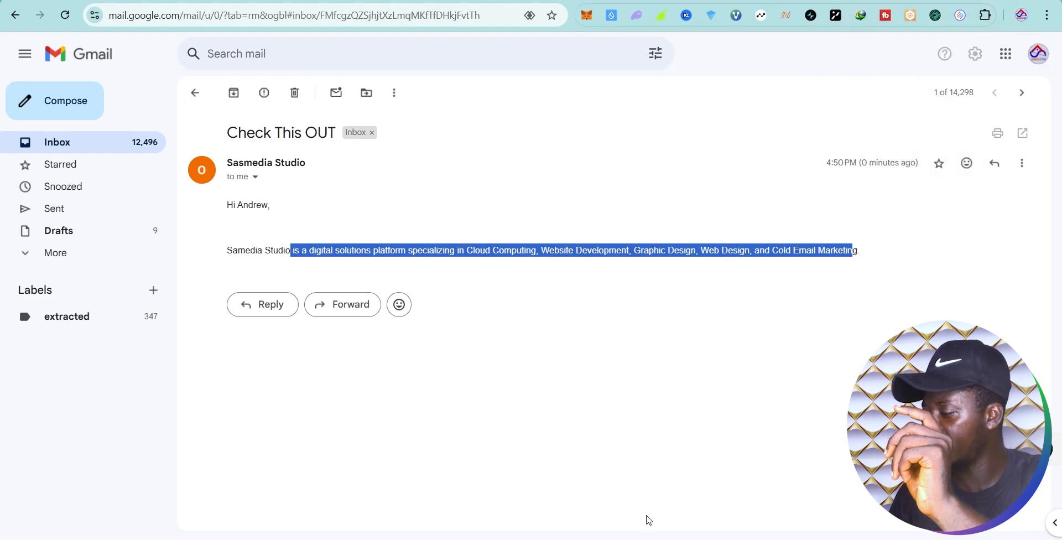
key("alt+Tab")
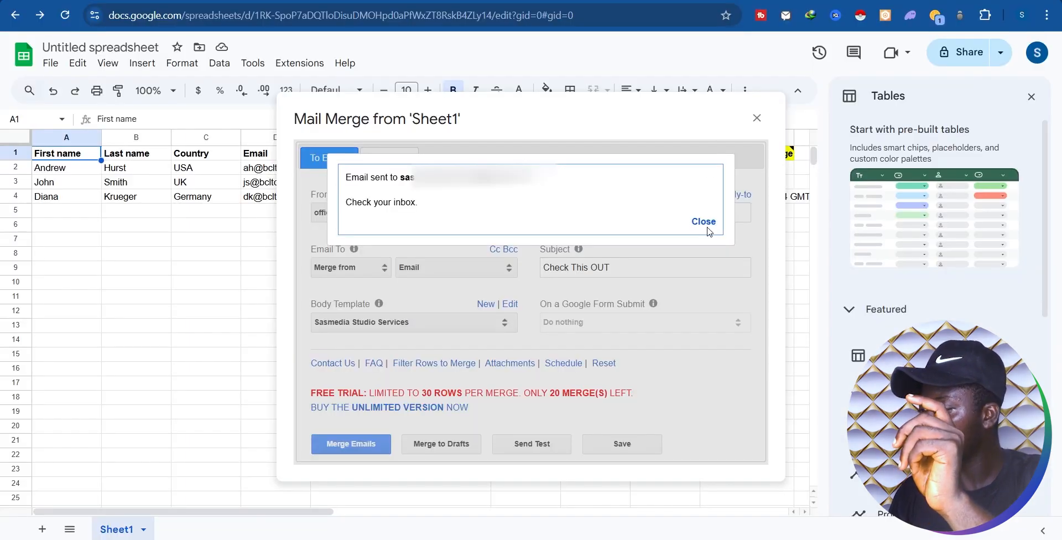
Step: Dismiss the test-sent confirmation, save the Mail Merge settings, and select cell A3
left_click(703, 222)
left_click(620, 452)
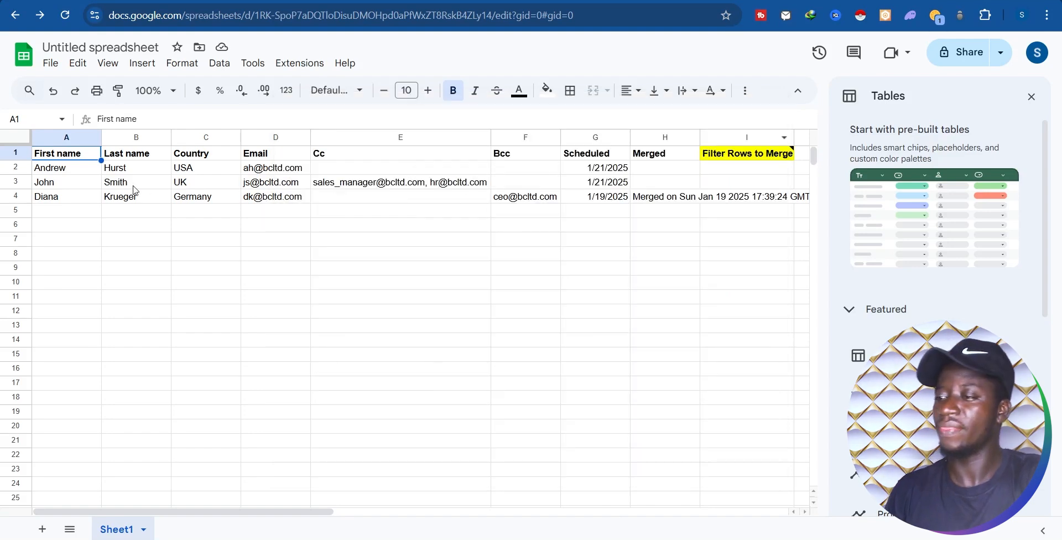
left_click(70, 183)
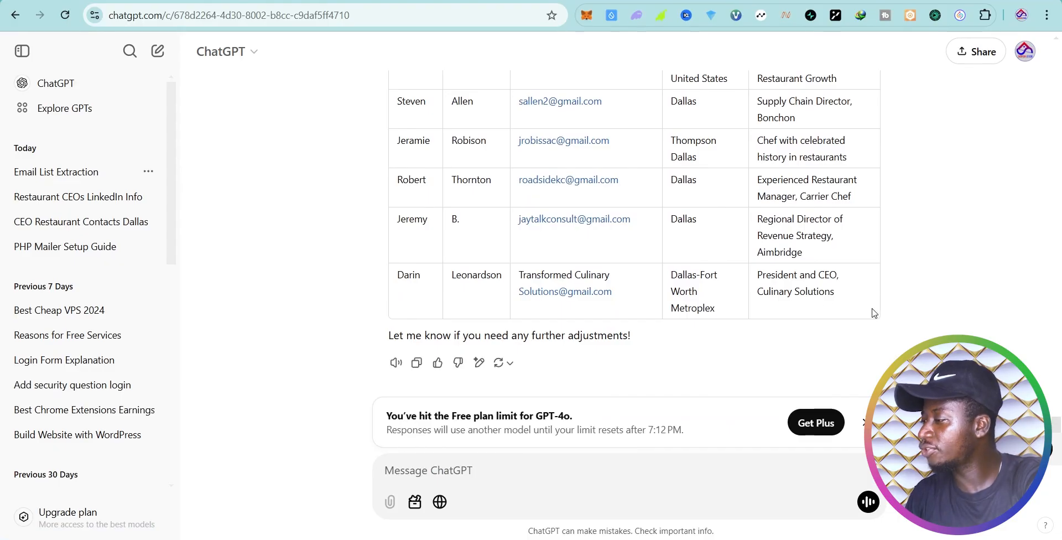
Step: Copy the restaurant contact table from ChatGPT's reply and switch back to Google Sheets
left_click_drag(873, 313, 400, 304)
scroll(794, 319, "down", 6)
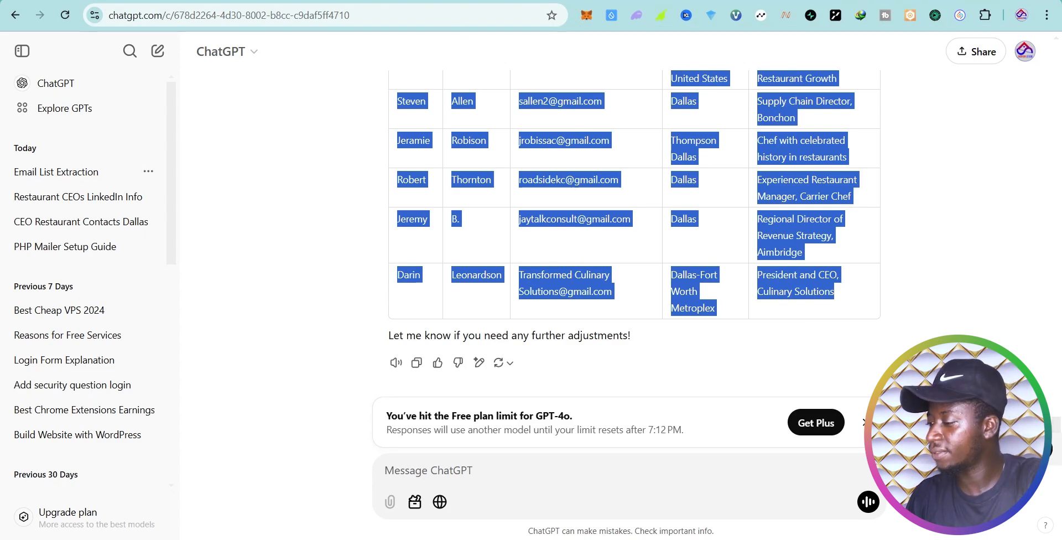
key("alt+Tab")
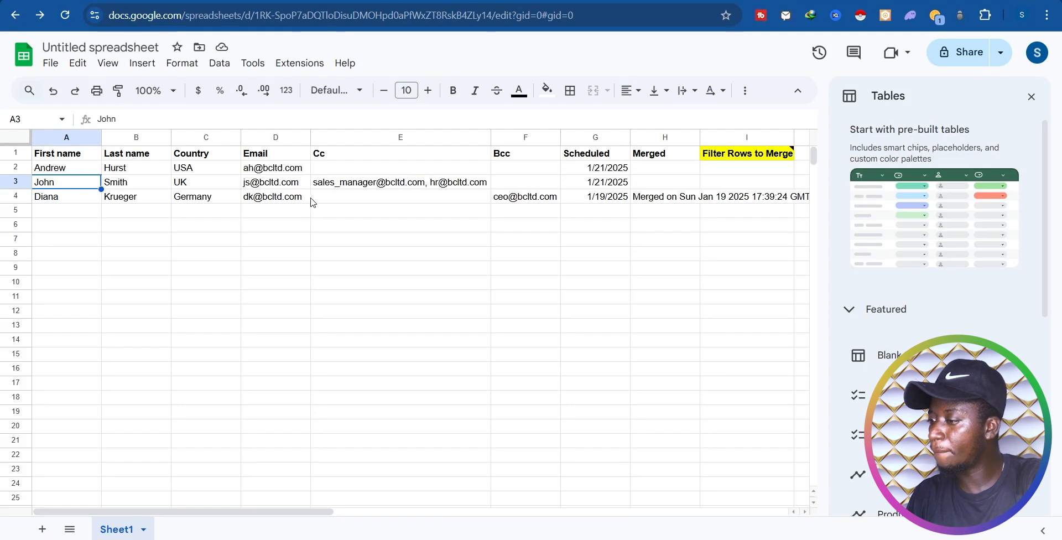
Step: Paste the ChatGPT contacts over the old rows A2:D4 and widen column E to fit
left_click_drag(306, 200, 40, 168)
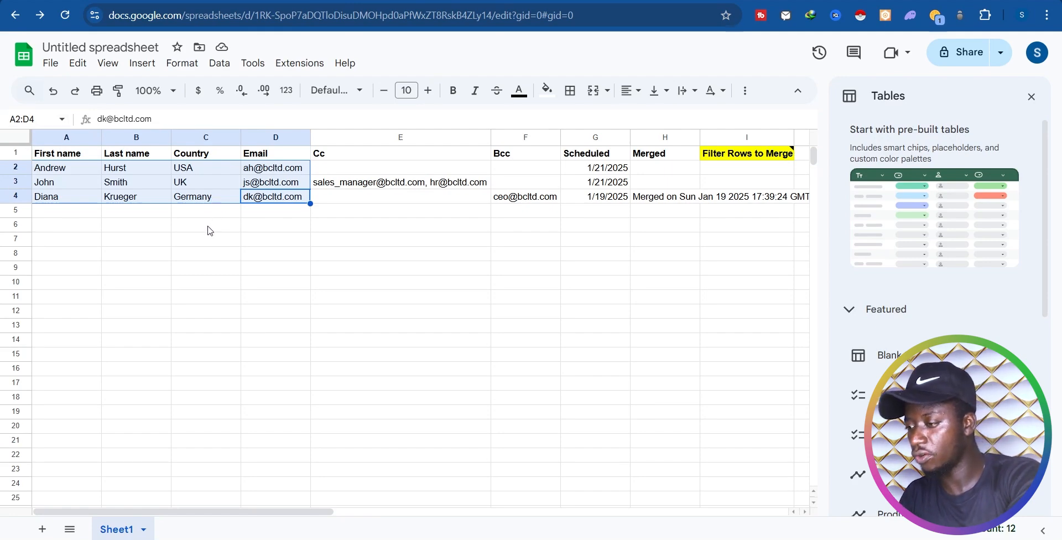
key("ctrl+v")
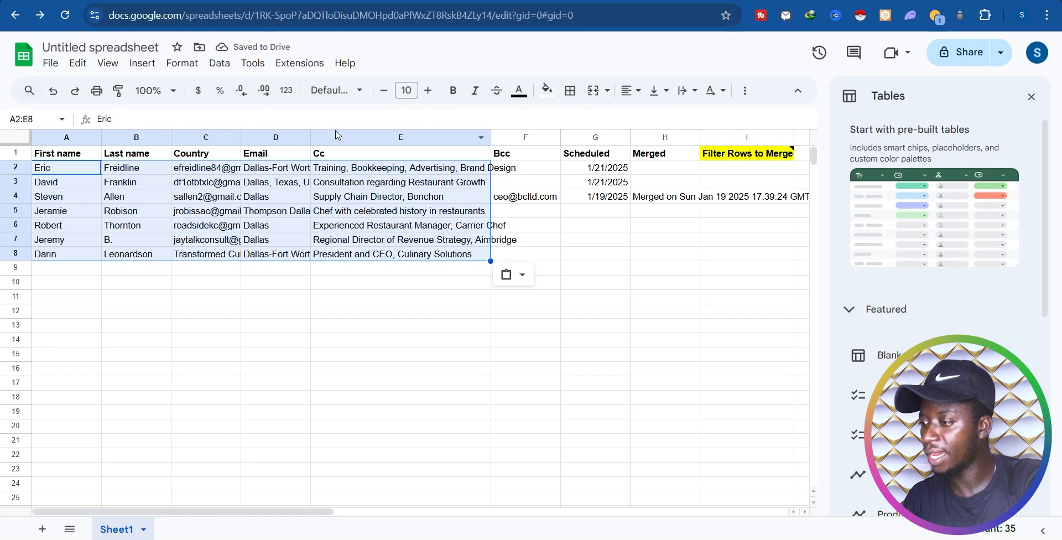
left_click_drag(311, 137, 390, 137)
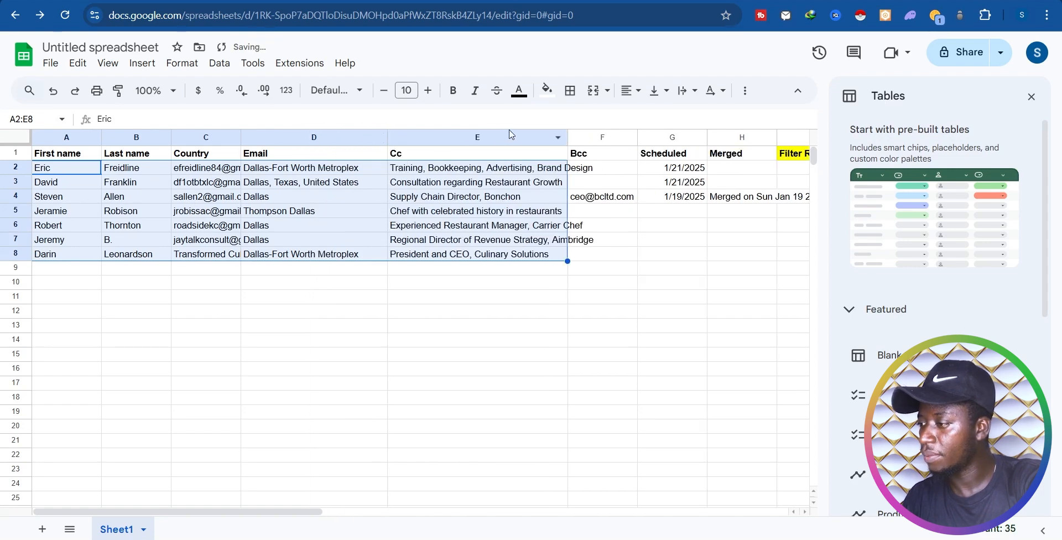
left_click_drag(567, 137, 612, 138)
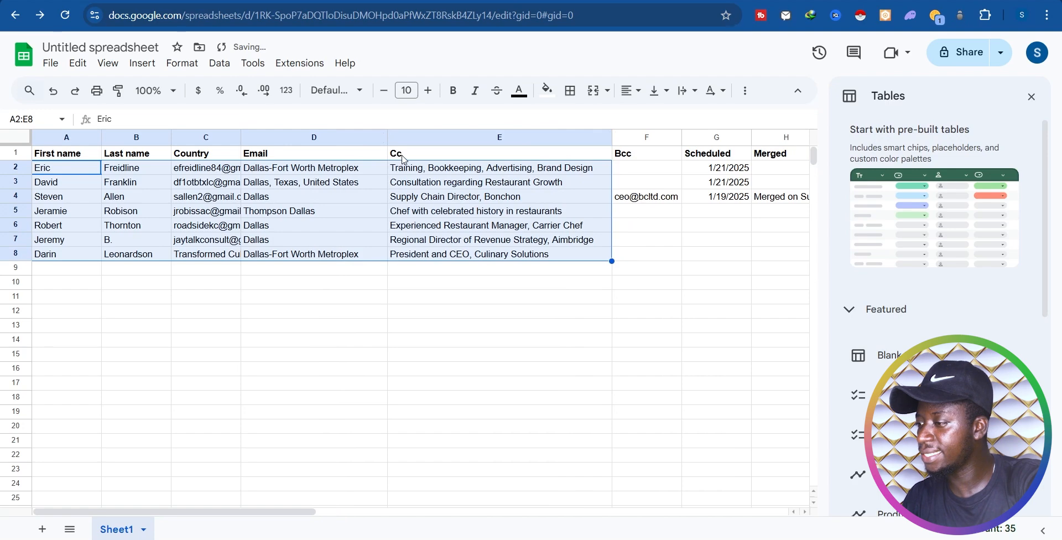
Step: Select the seven entries in E2:E8 and take them for moving
left_click(439, 183)
left_click_drag(563, 254, 398, 172)
key("ctrl+c")
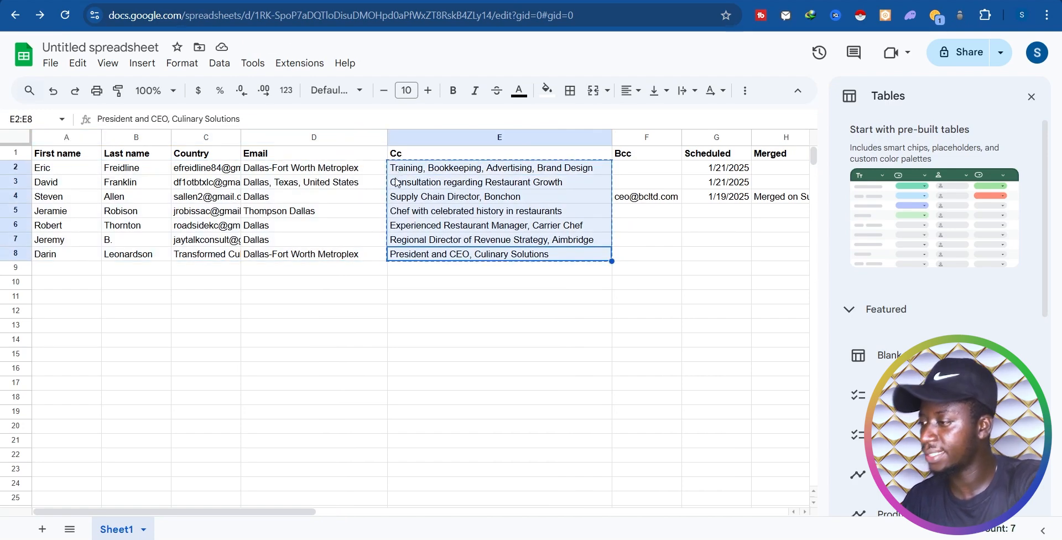
Step: Insert an empty column before Cc and paste the descriptions into it from E2
right_click(389, 137)
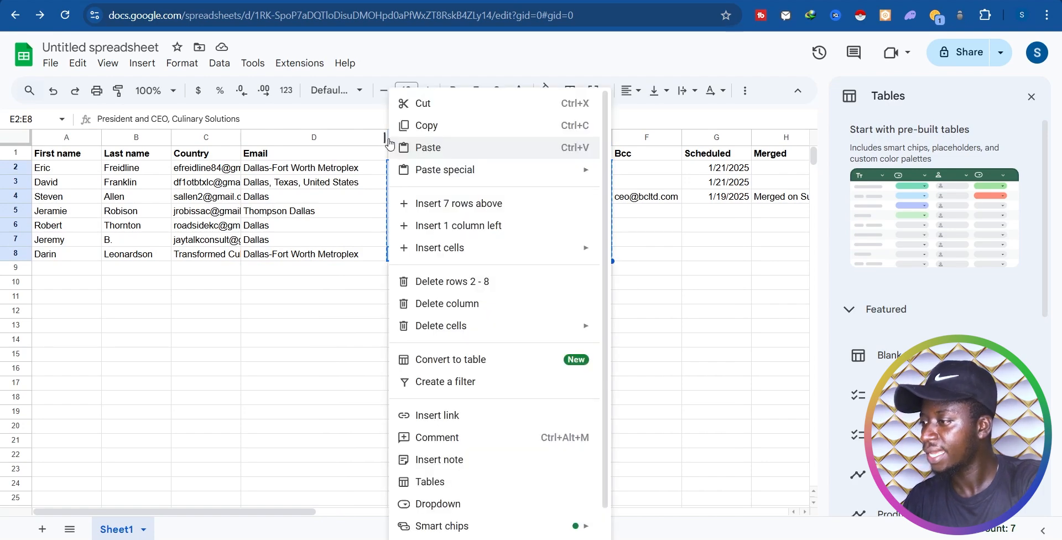
left_click(442, 227)
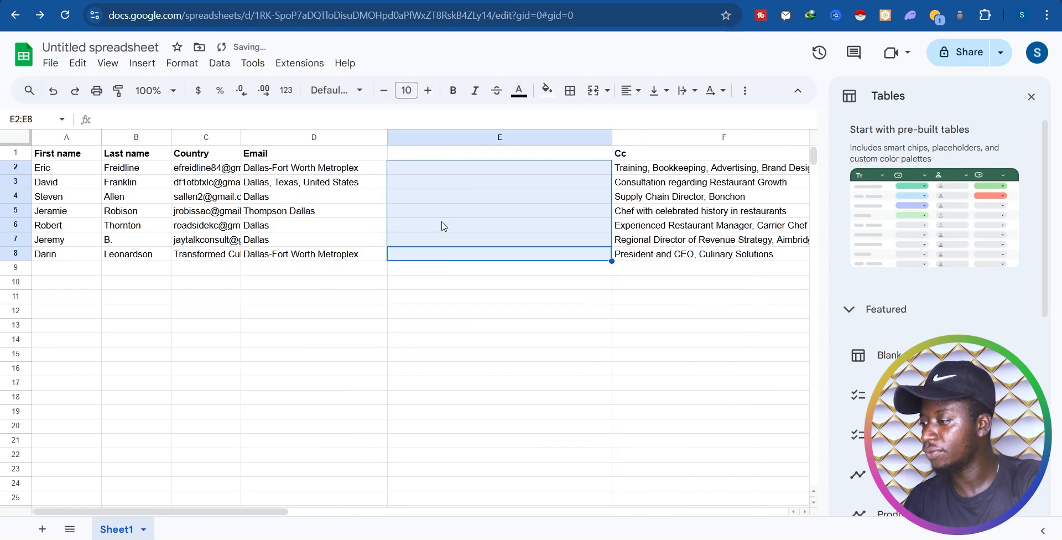
left_click(437, 183)
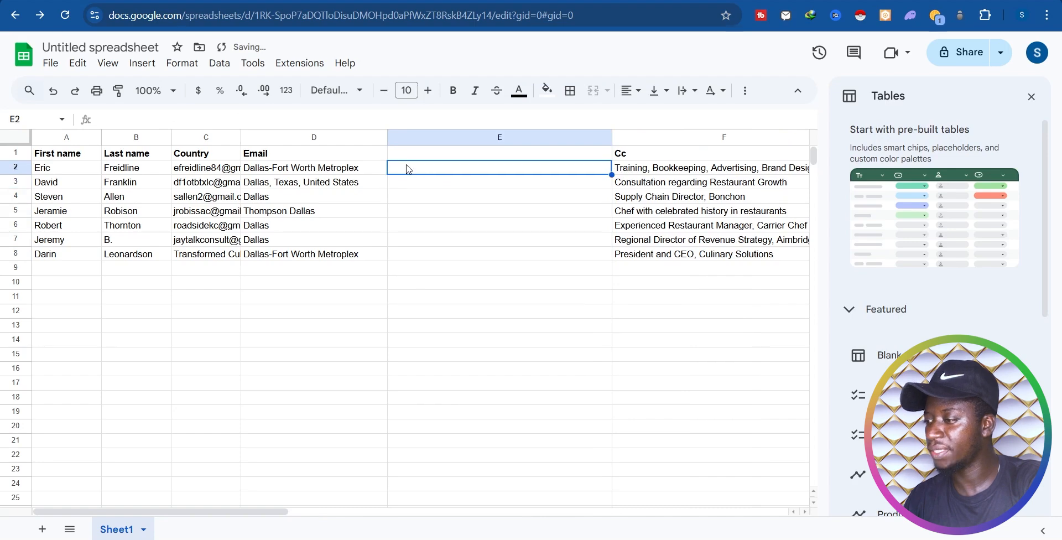
left_click(408, 168)
key("ctrl+v")
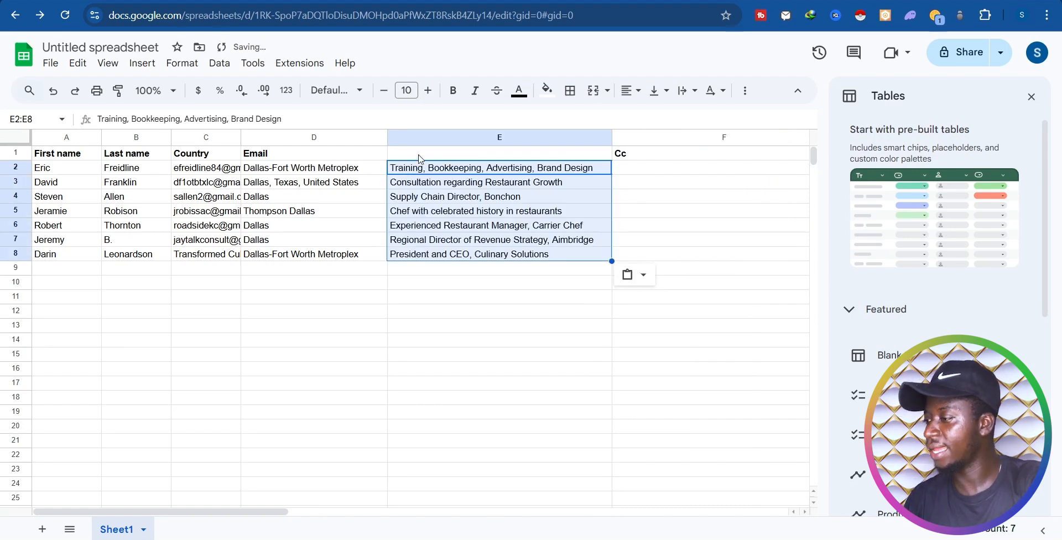
Step: Give the new column E the header 'Description'
left_click(432, 156)
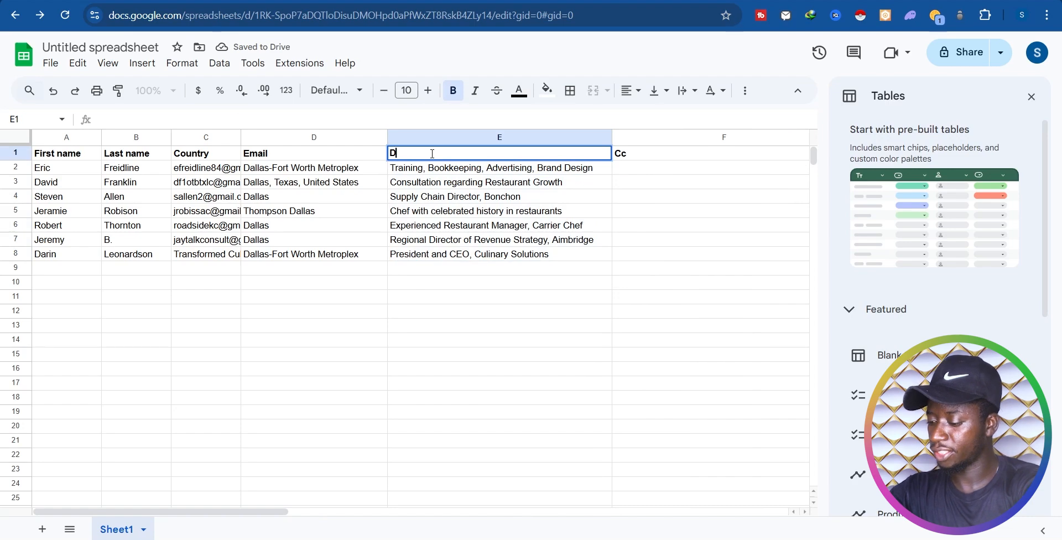
type("Description")
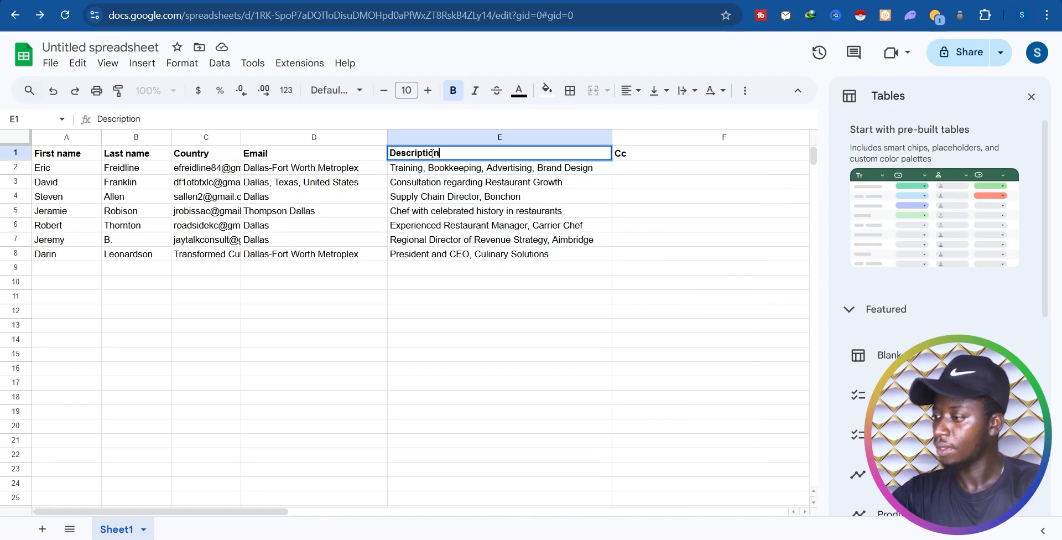
left_click(415, 318)
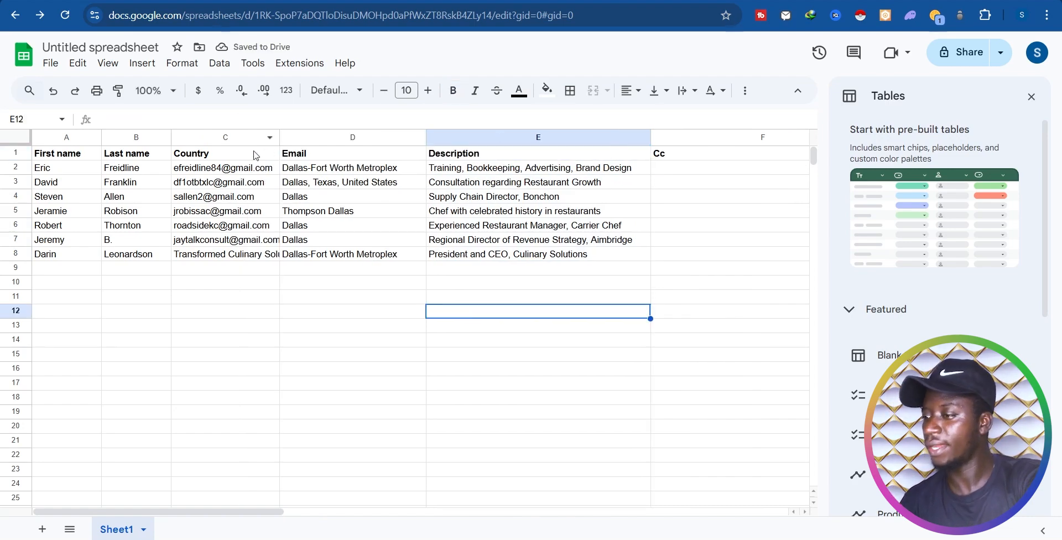
Step: Autofit column C to the emails and replace its 'Country' header with 'Email'
double_click(241, 137)
left_click(211, 158)
left_click(297, 152)
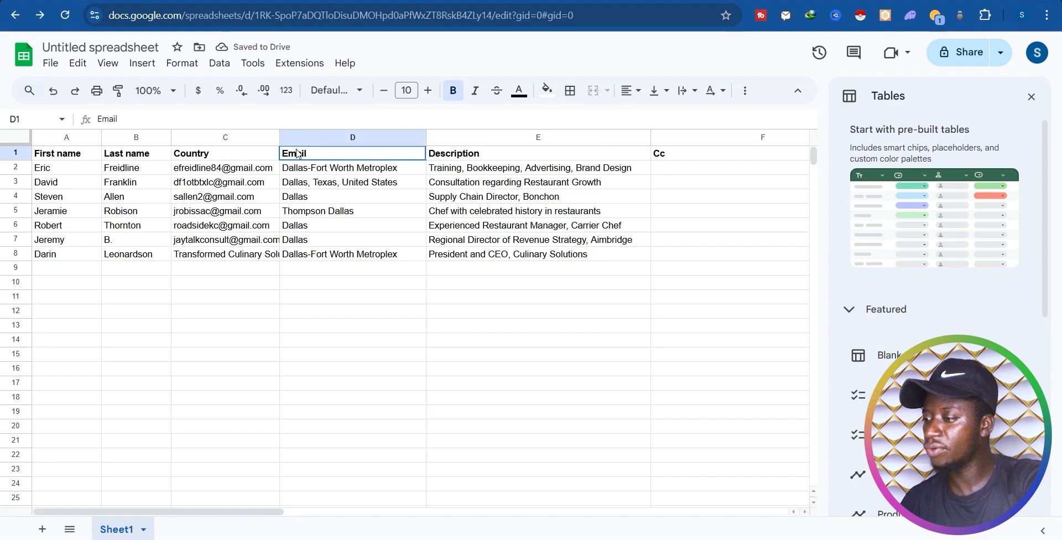
double_click(296, 152)
double_click(297, 152)
key("BackSpace")
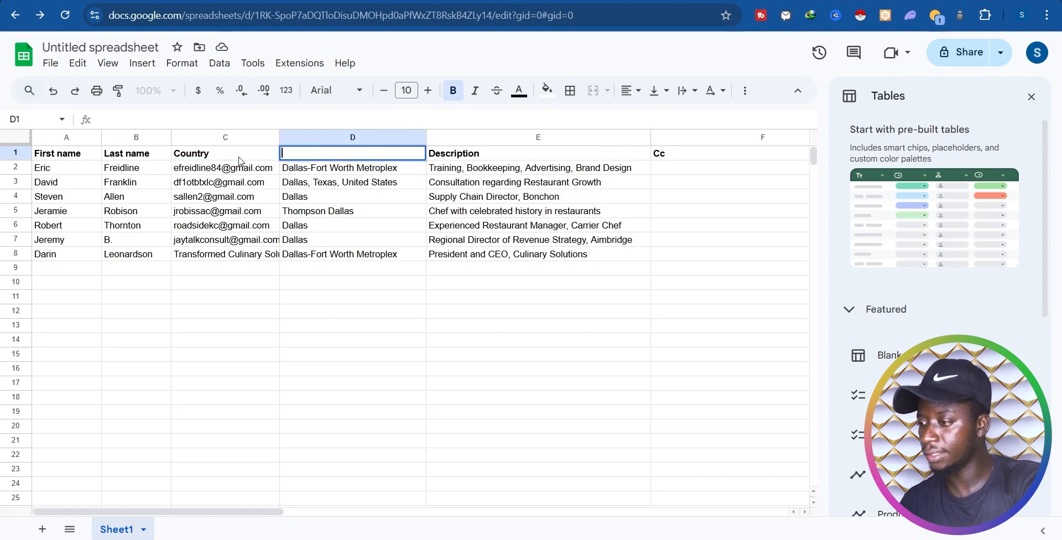
left_click(232, 153)
double_click(232, 153)
key("ctrl+v")
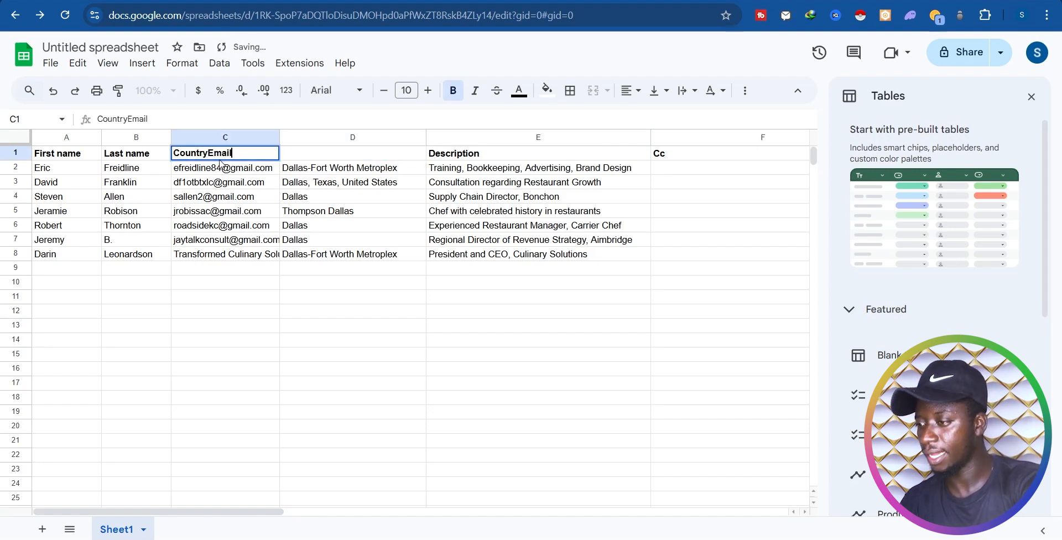
left_click_drag(210, 154, 168, 160)
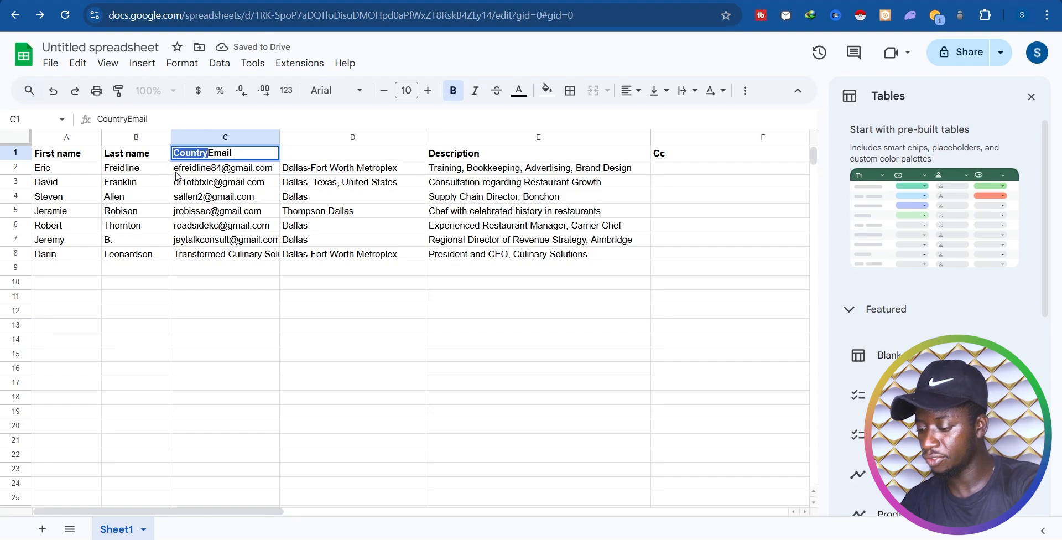
key("BackSpace")
Step: Enter 'Location' as the header in D1
double_click(322, 151)
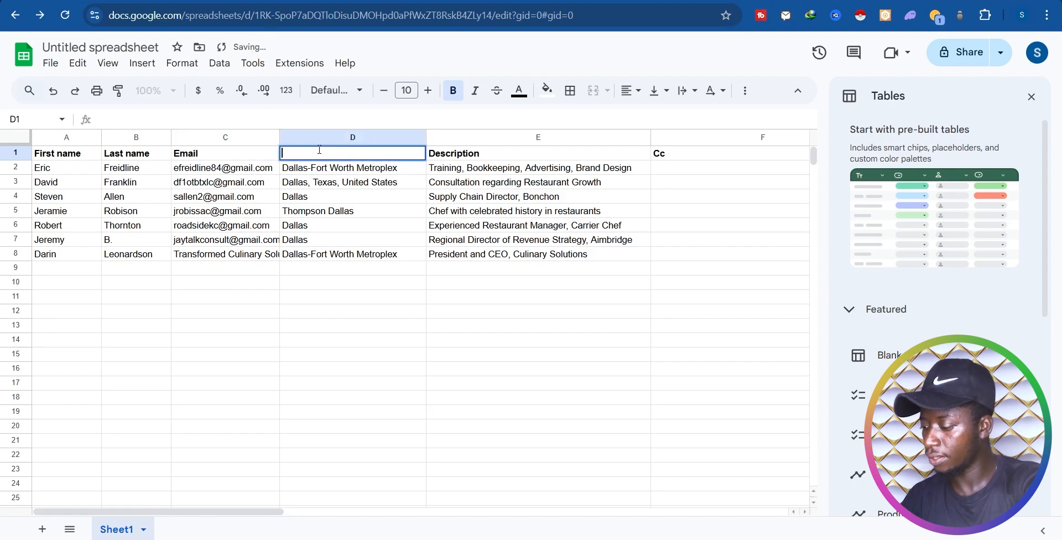
type("Location")
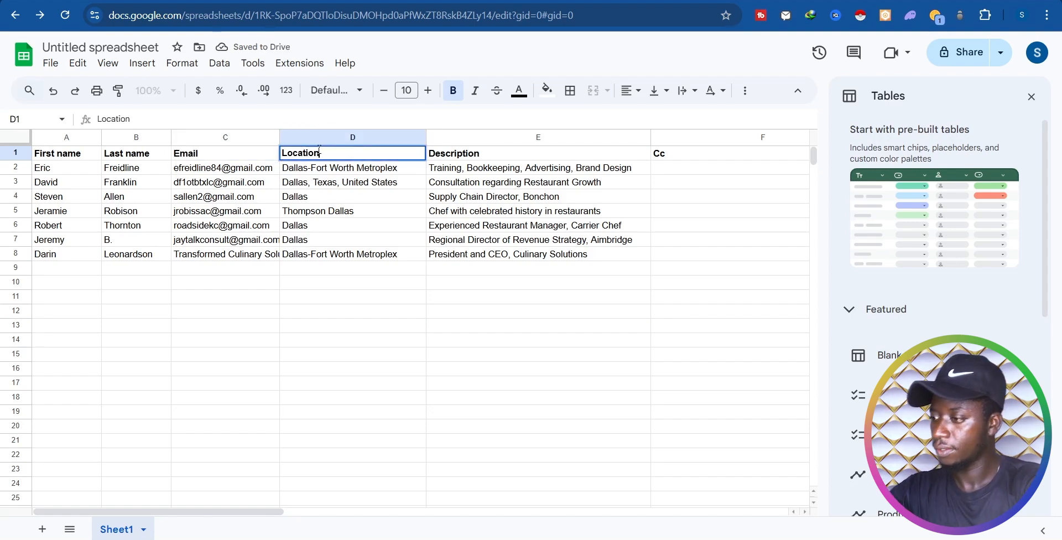
left_click(326, 331)
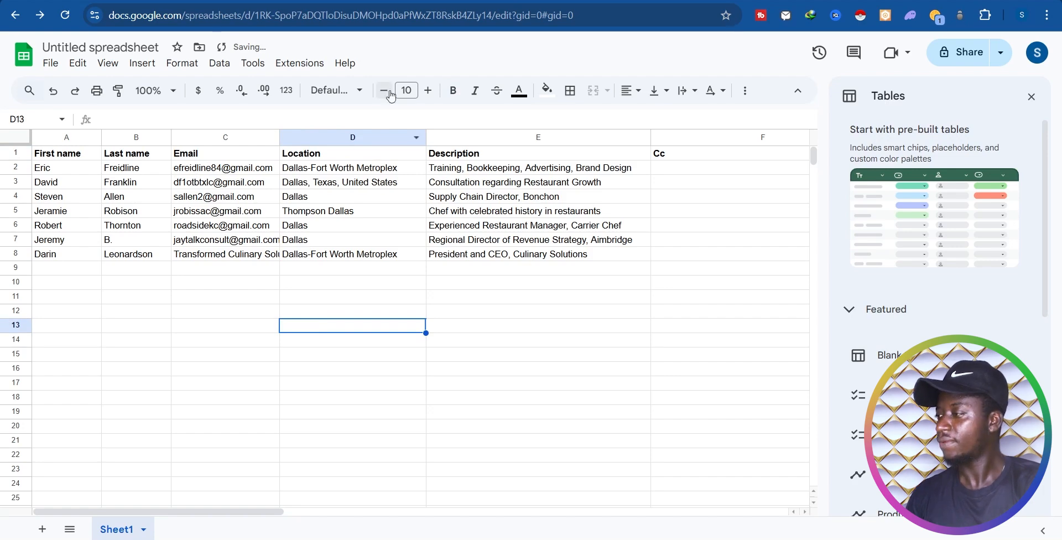
Step: Launch Mail Merge for the sheet from the Extensions menu
left_click(300, 64)
mouse_move(339, 225)
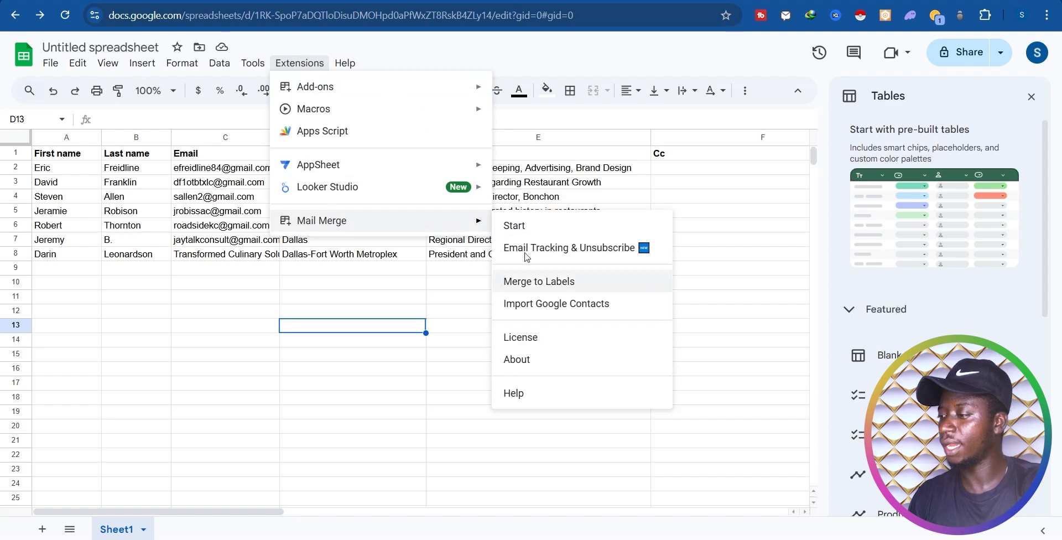
left_click(522, 230)
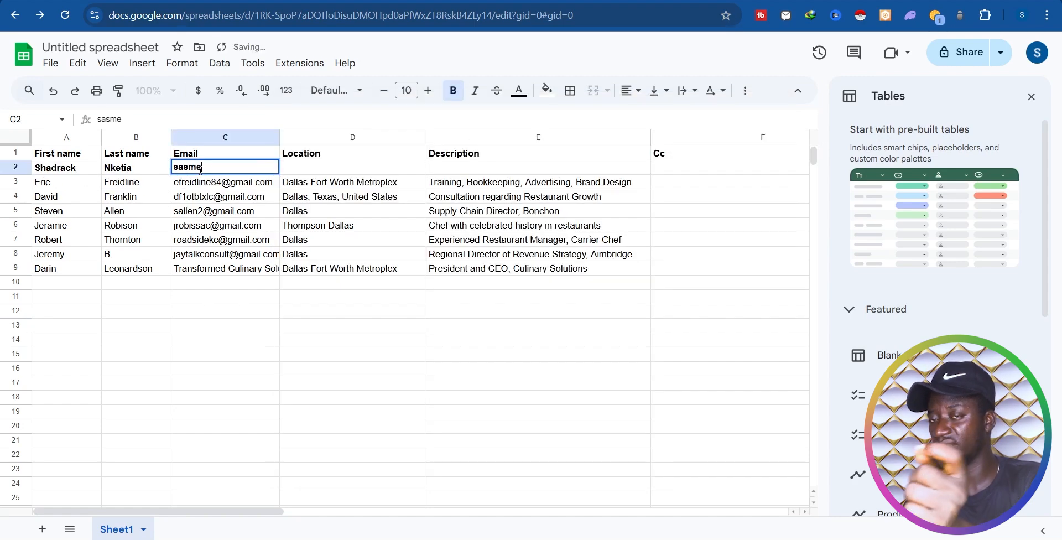
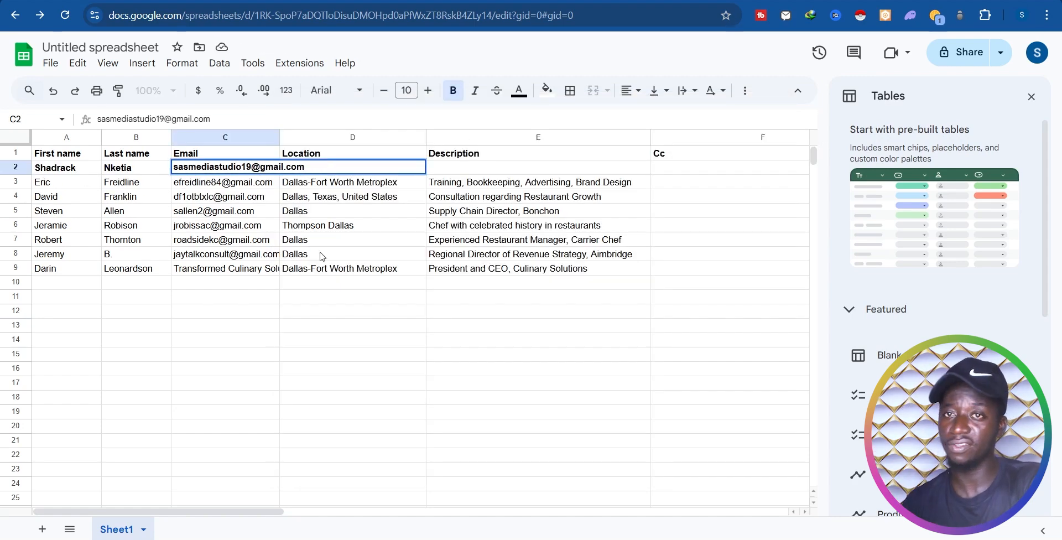
Step: Enter a new contact's email, location Accra-Ghana and description 'Web Designer, Developer'
key("Tab")
type("Accra-Ghana")
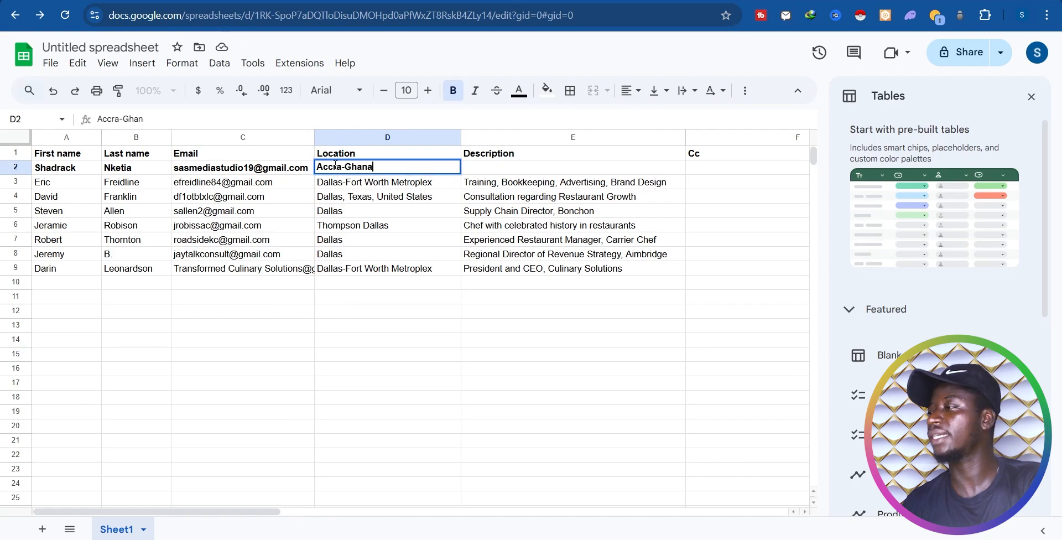
double_click(494, 168)
type("Web Designer, Developer")
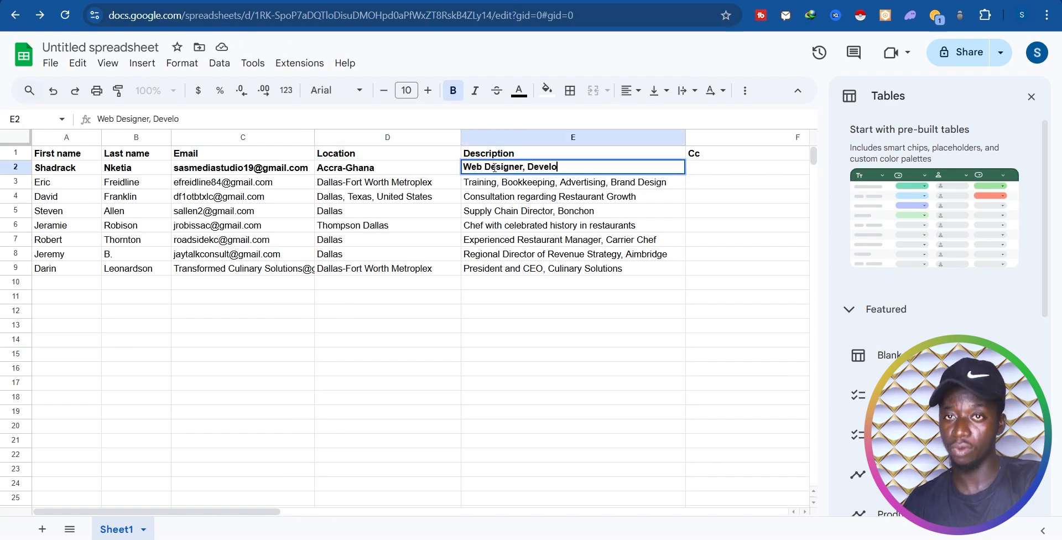
left_click(573, 325)
Step: Insert a blank row below the headers and paste the new contact's details into row 2
left_click_drag(506, 168, 67, 173)
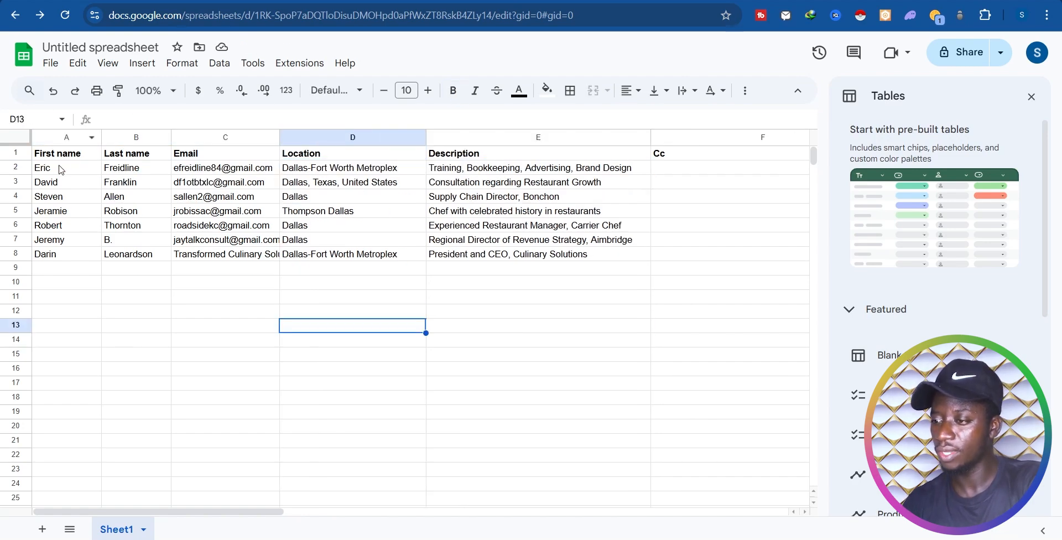
left_click(35, 154)
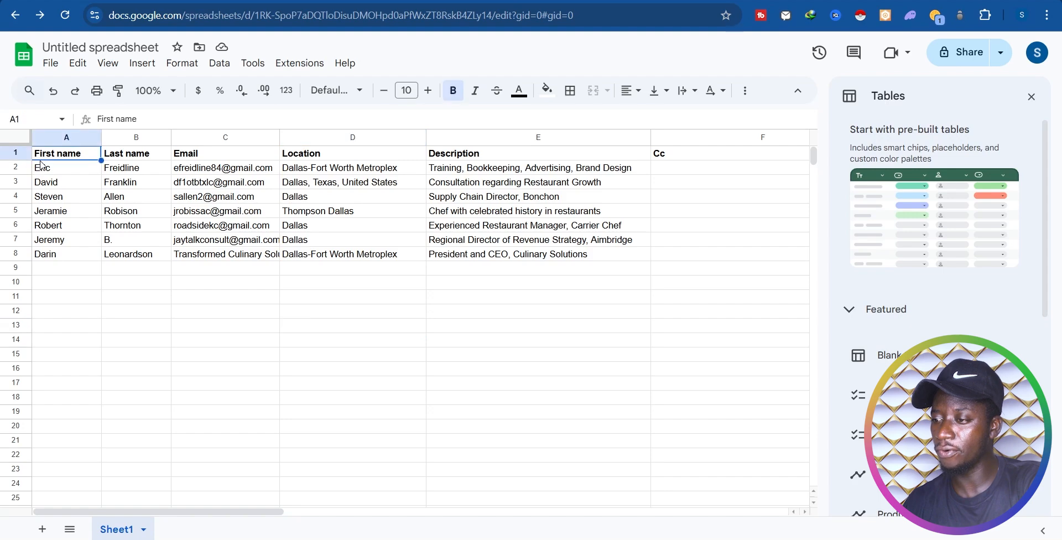
left_click(15, 153)
right_click(16, 157)
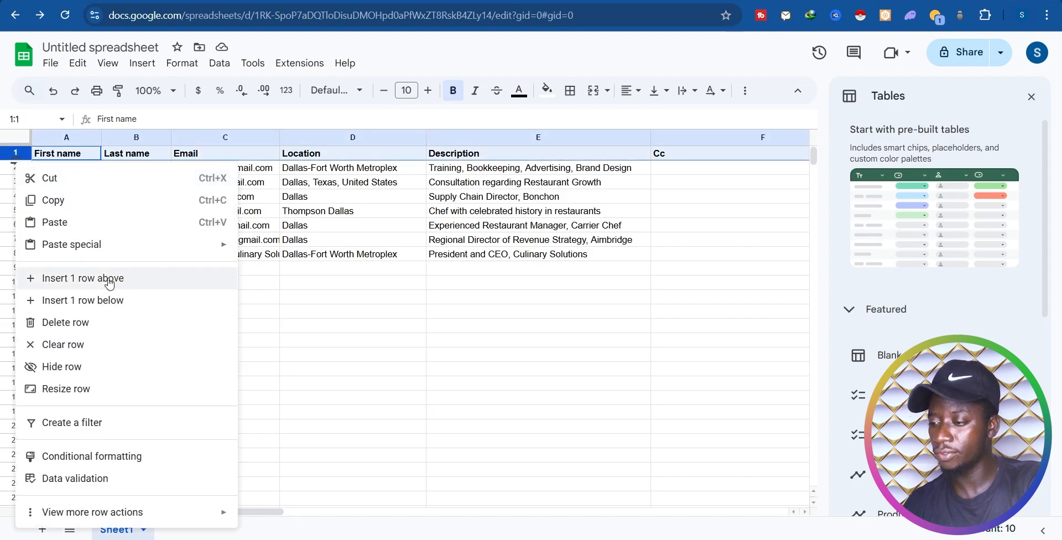
left_click(109, 301)
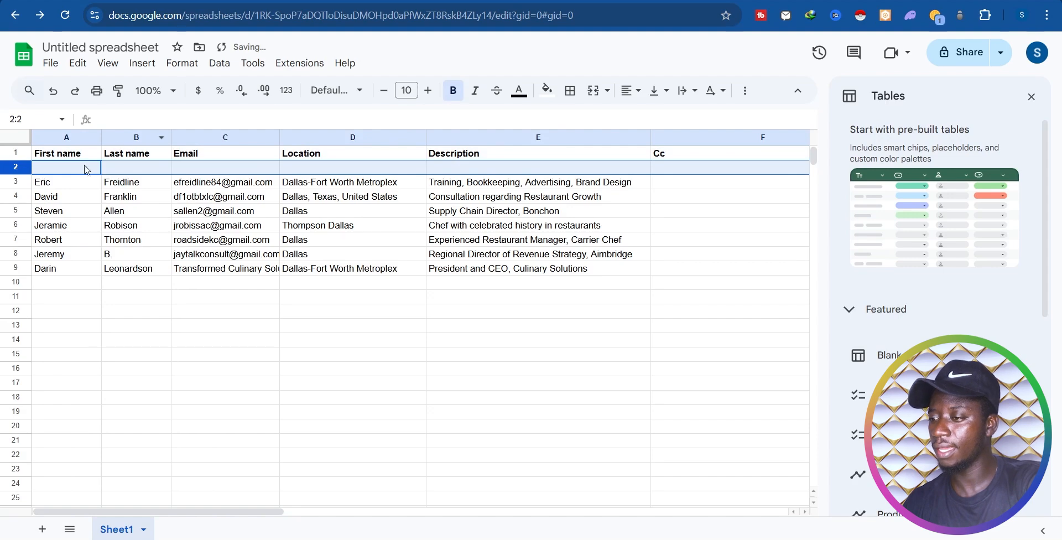
double_click(62, 169)
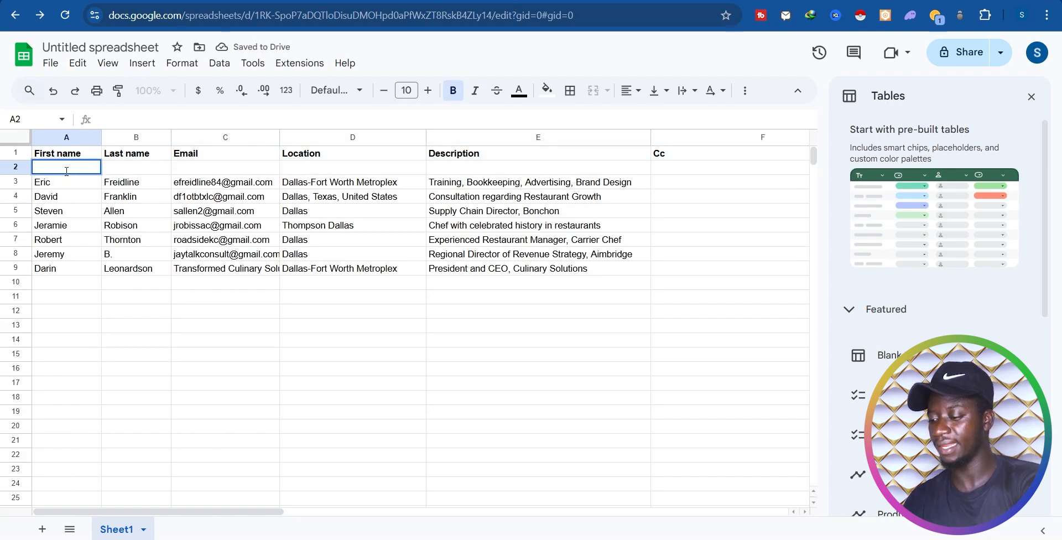
key("ctrl+v")
left_click(368, 268)
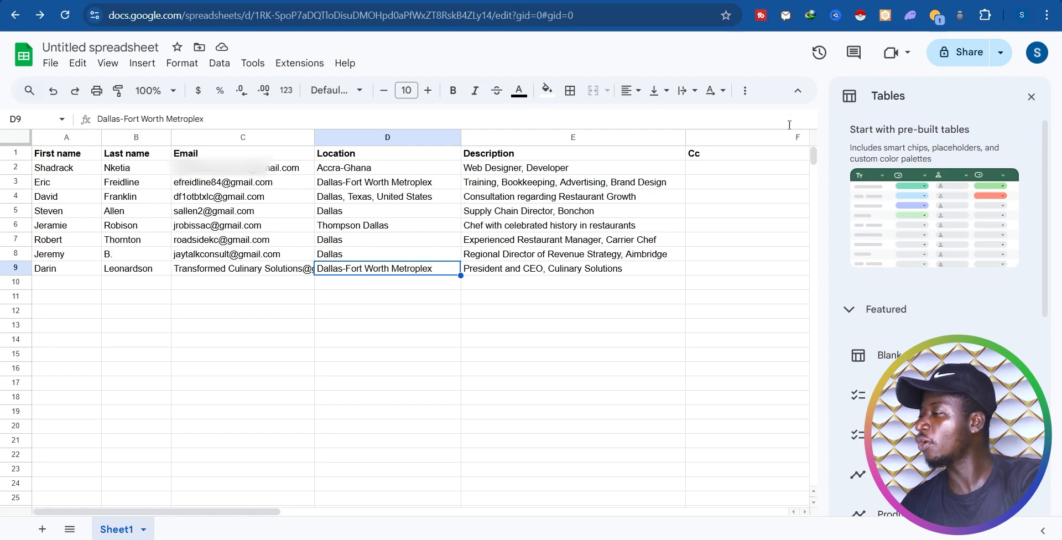
Step: Start Mail Merge from Extensions and edit the Sasmedia Studio Services body template
left_click(299, 65)
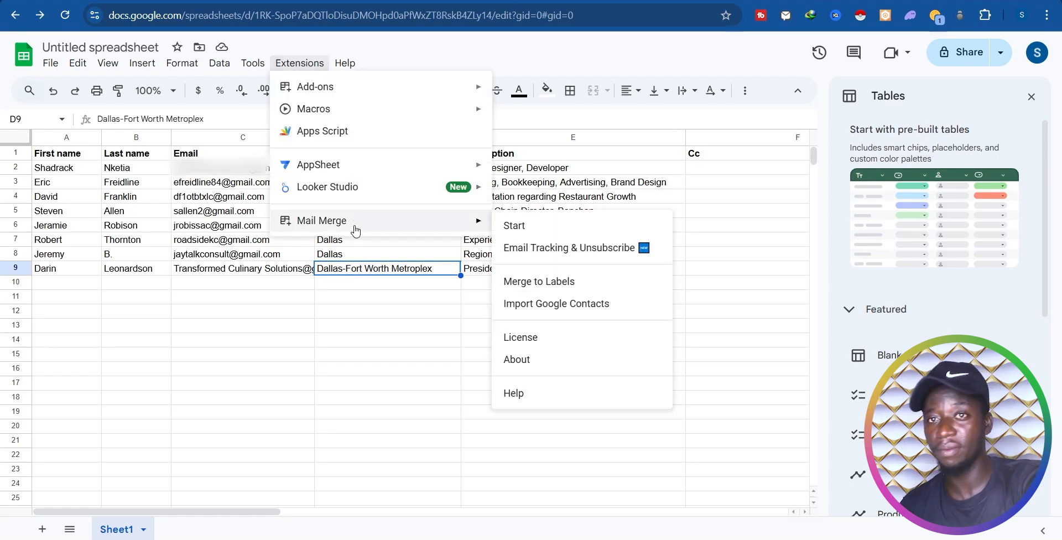
left_click(540, 232)
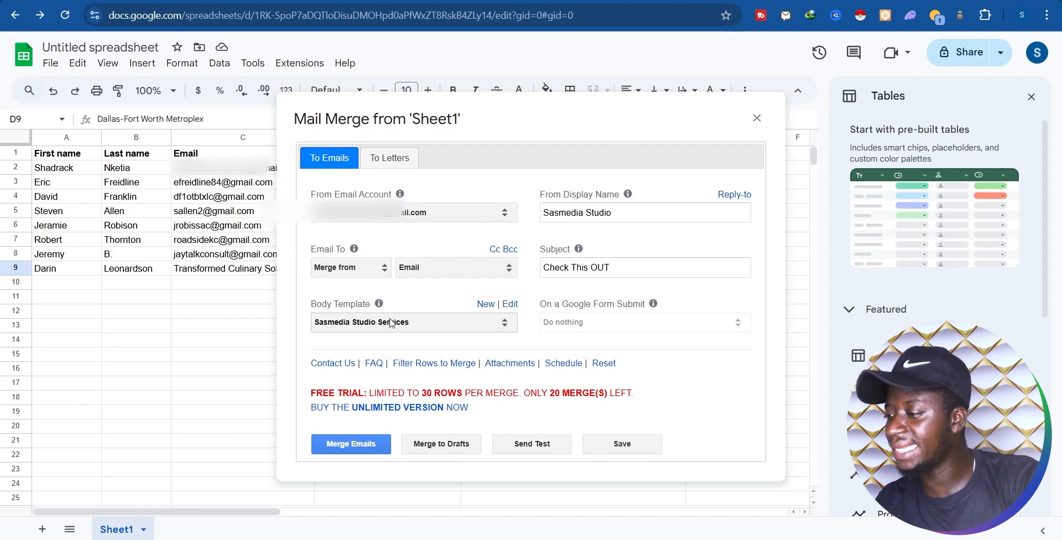
left_click(512, 305)
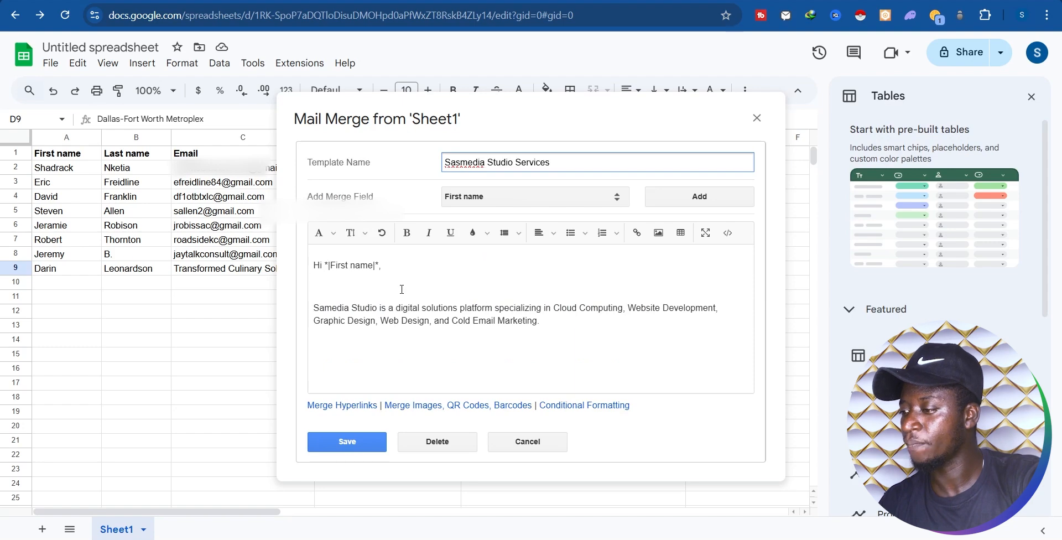
Step: Merge the body into one paragraph starting 'This is Samedia Studio,'
left_click(399, 289)
key("BackSpace")
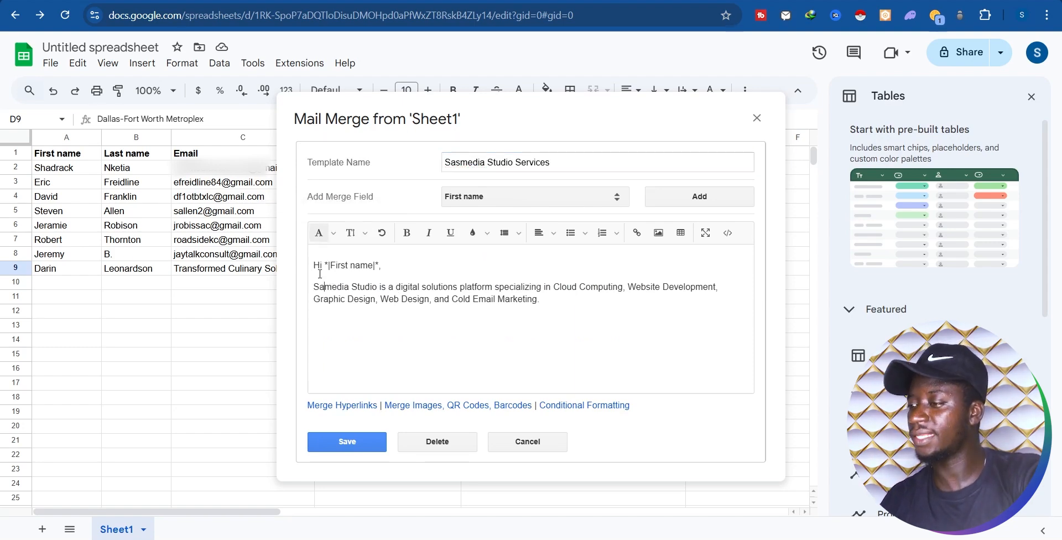
key("BackSpace")
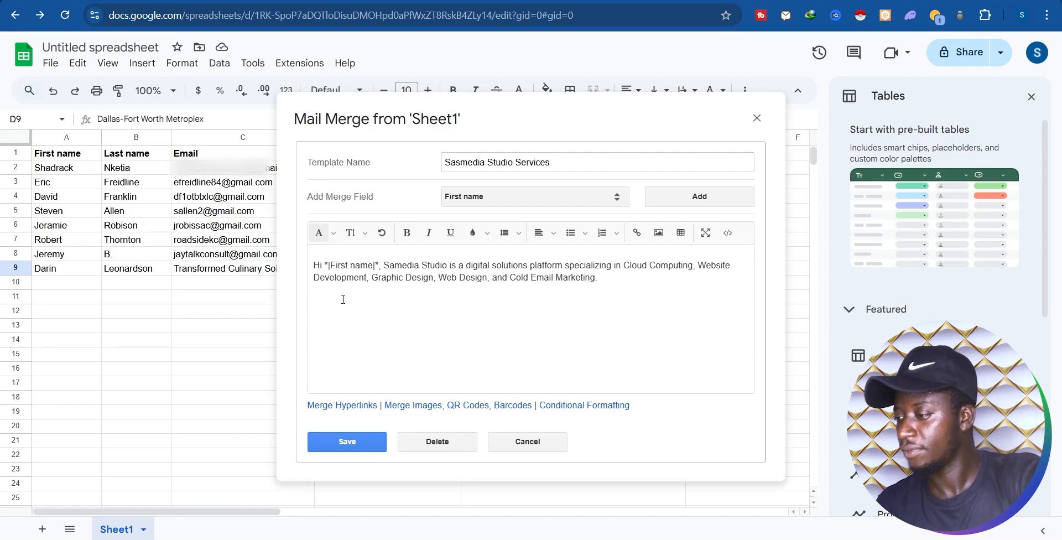
type("Th")
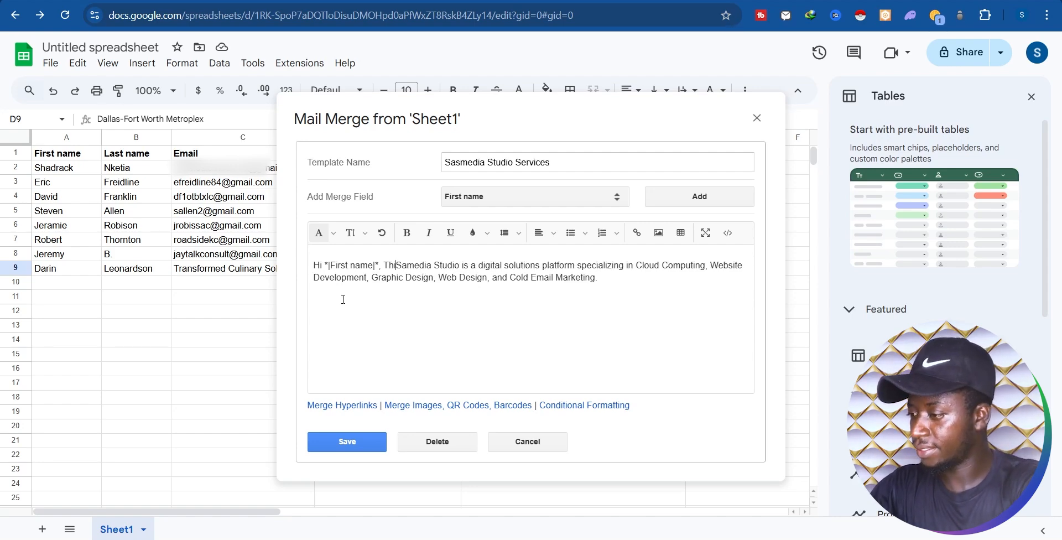
type("is is")
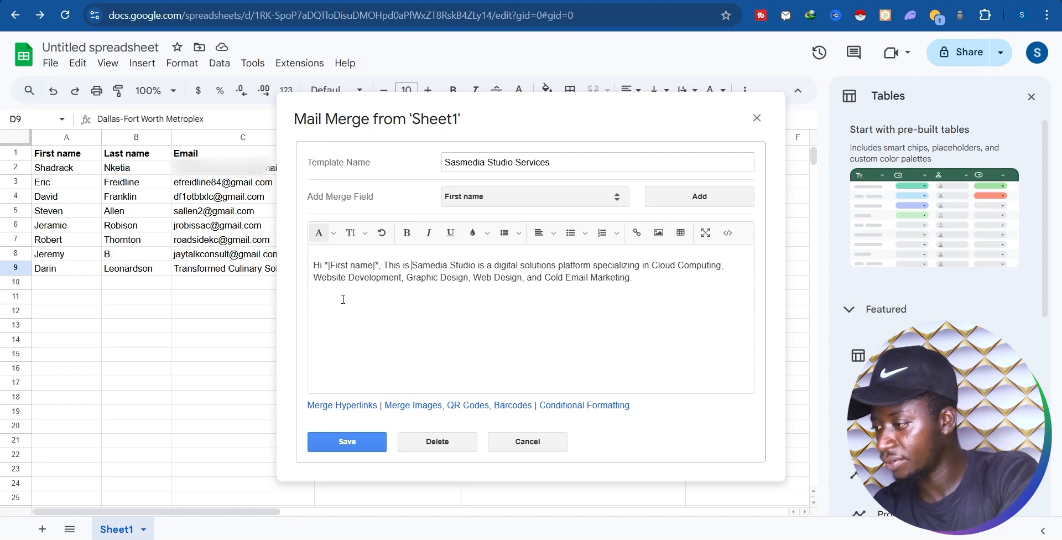
key("Right")
key("BackSpace")
key("BackSpace")
key("BackSpace")
type(",")
Step: Append 'We happened to f survey at' followed by the First name merge field
left_click(651, 285)
type("We happened to f")
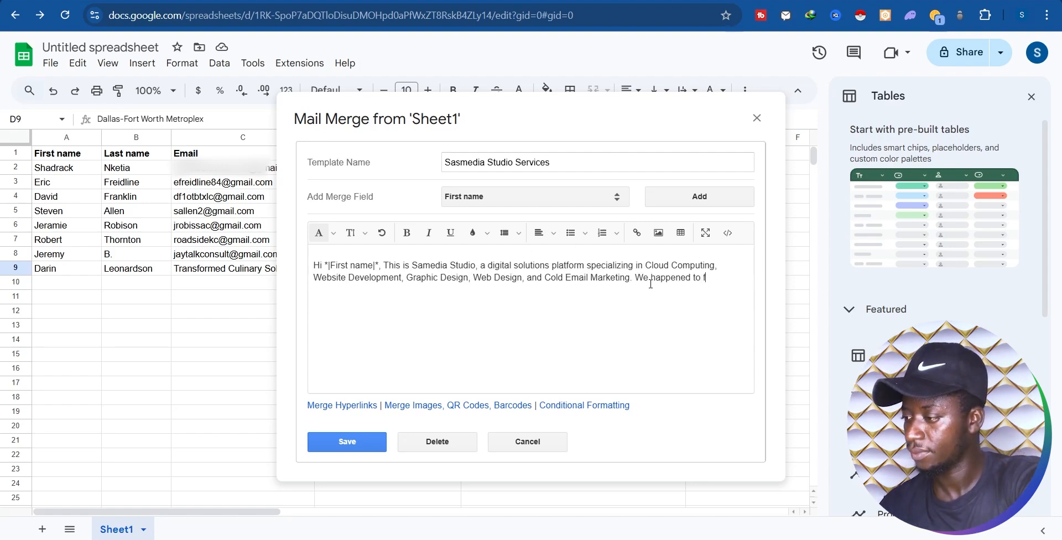
key("BackSpace")
type("a survey at")
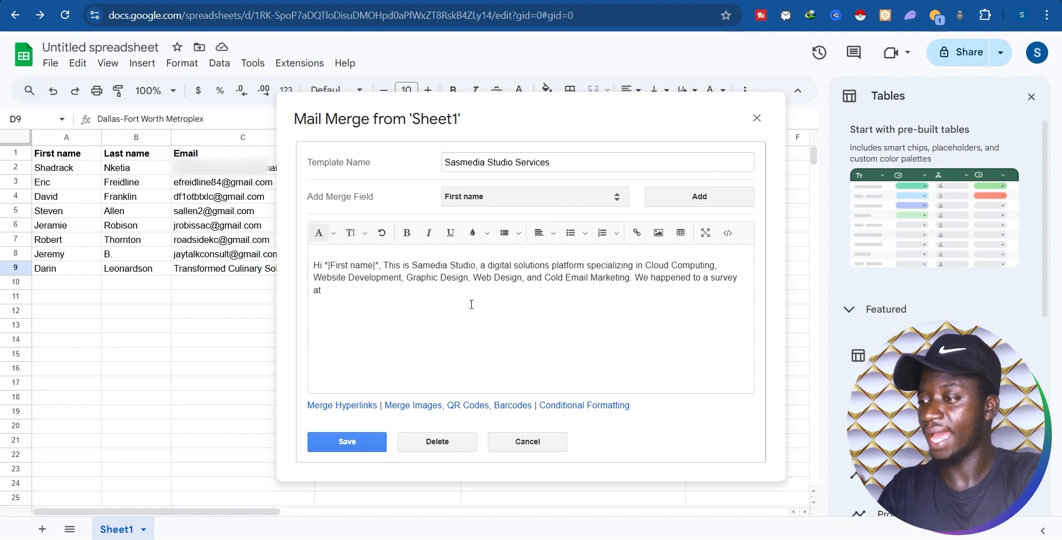
left_click(700, 198)
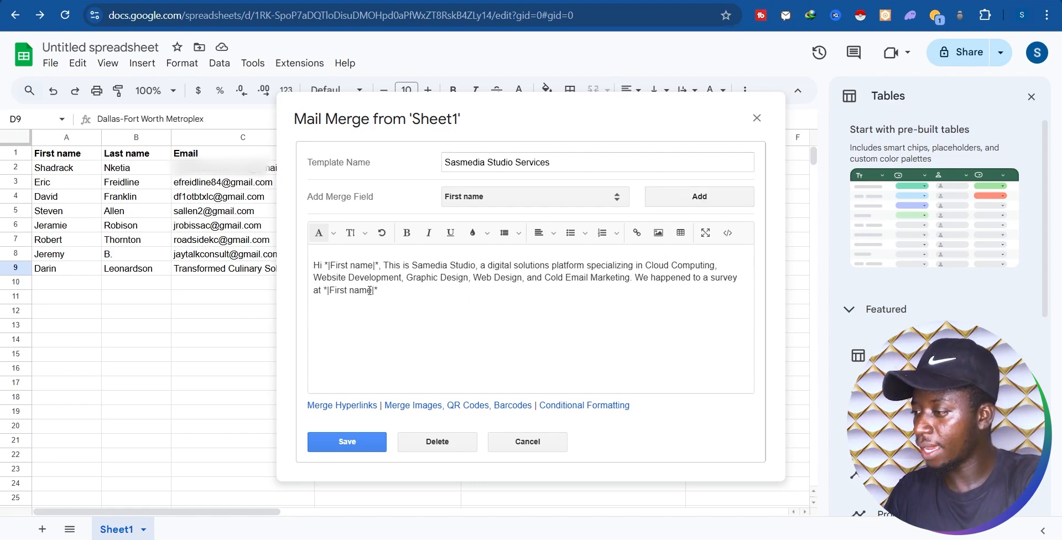
left_click(614, 197)
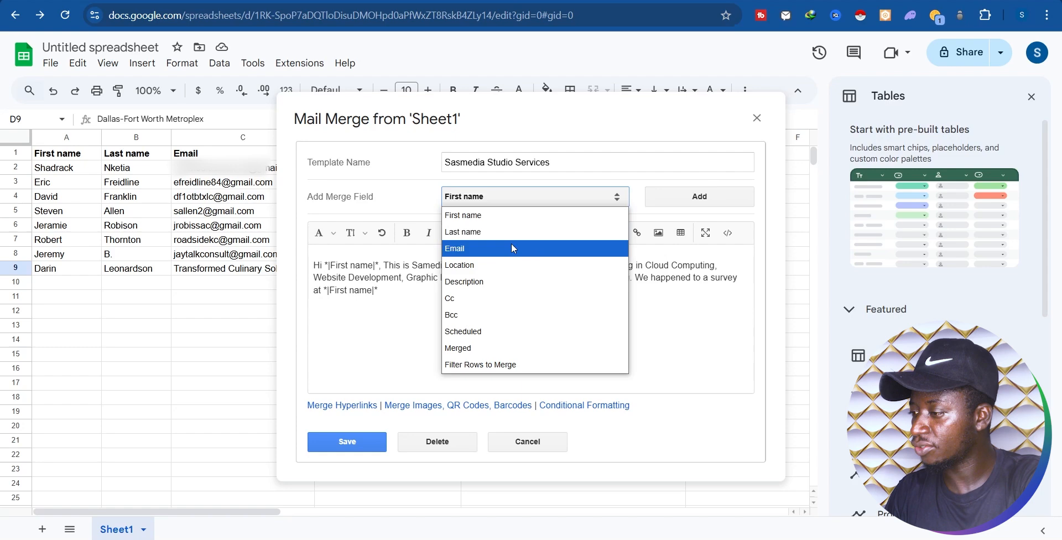
Step: Replace the First name placeholder after 'at' with the Location merge field
left_click(487, 266)
left_click(419, 293)
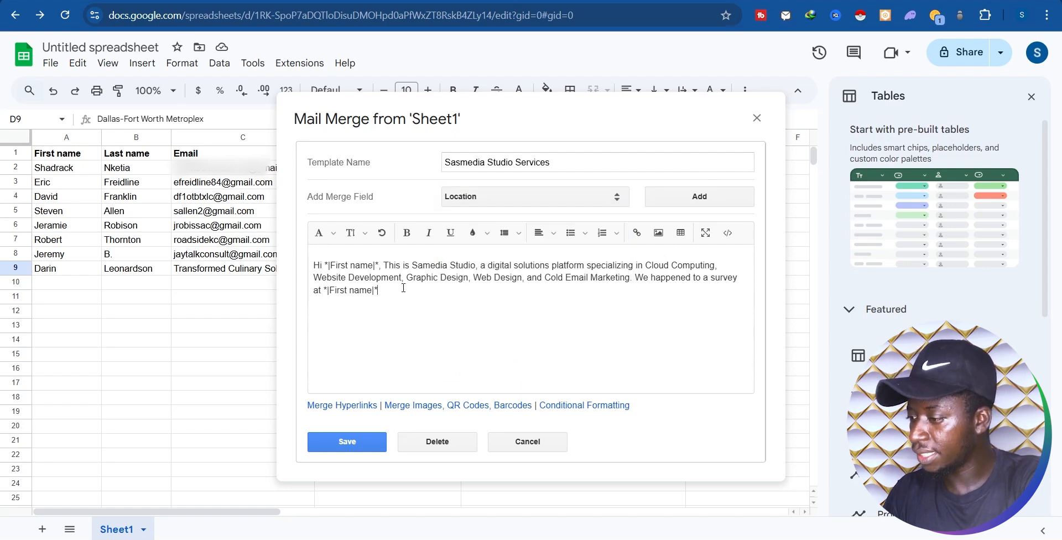
key("BackSpace")
key("BackSpace")
key("BackSpace")
key("BackSpace")
key("BackSpace")
key("BackSpace")
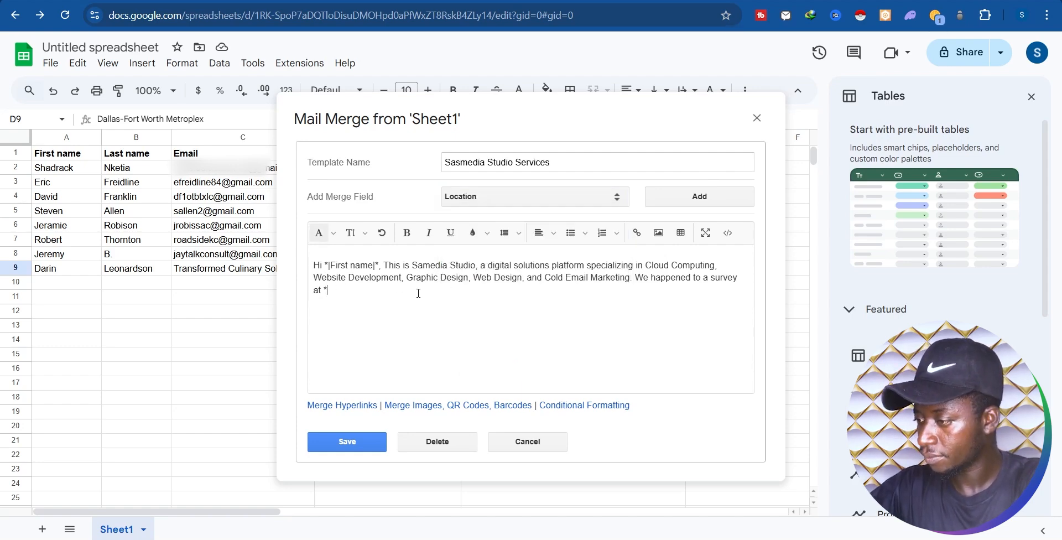
left_click(699, 197)
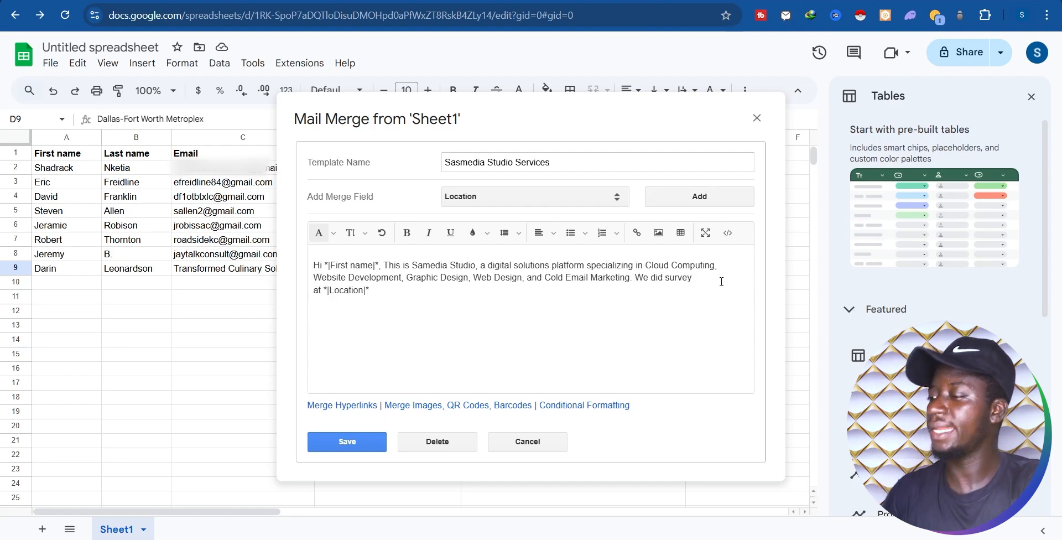
Step: Add 'and we found out that you are good at' followed by the Description merge field
type("ation|*")
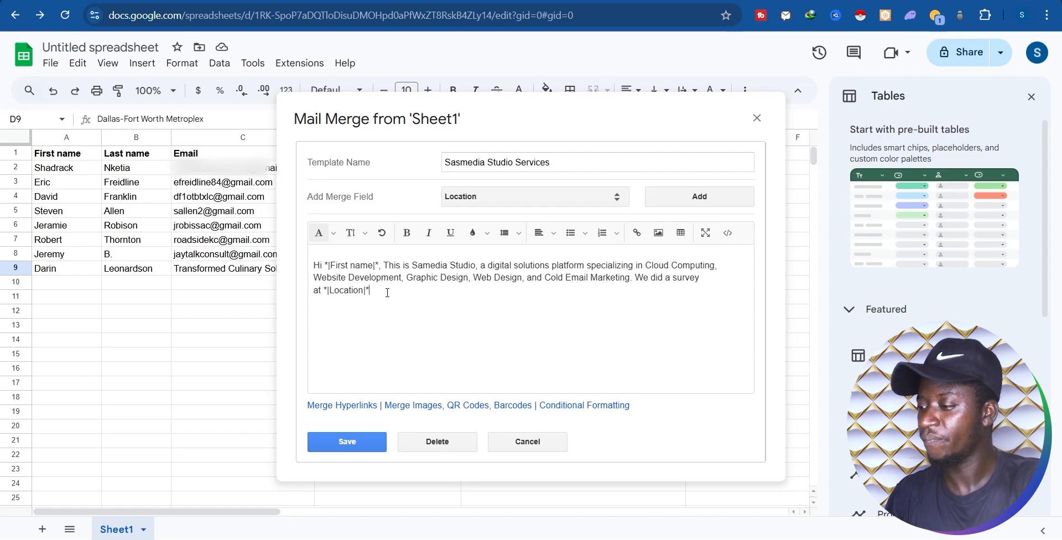
type("and we found out that ou are good at")
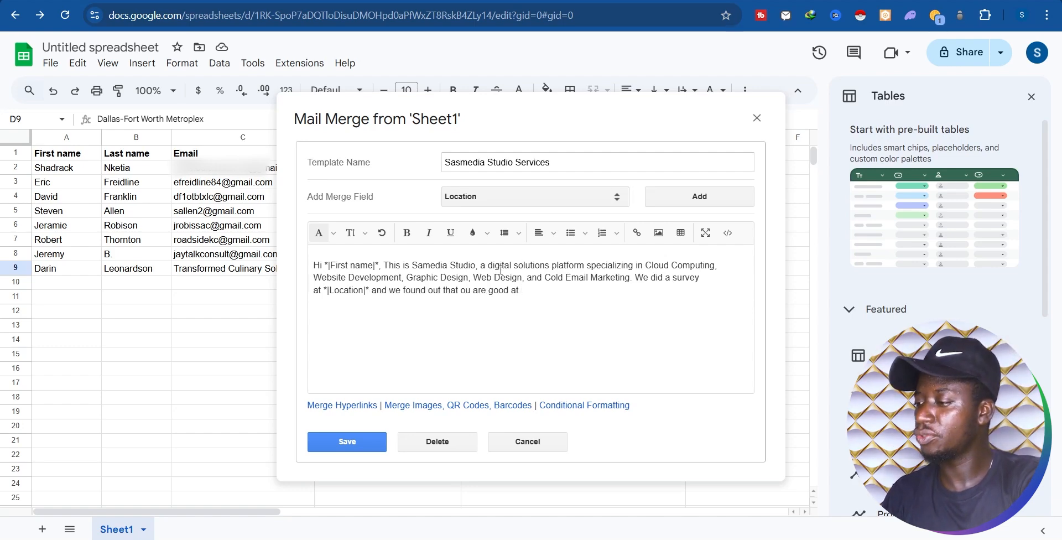
left_click(462, 291)
type("y")
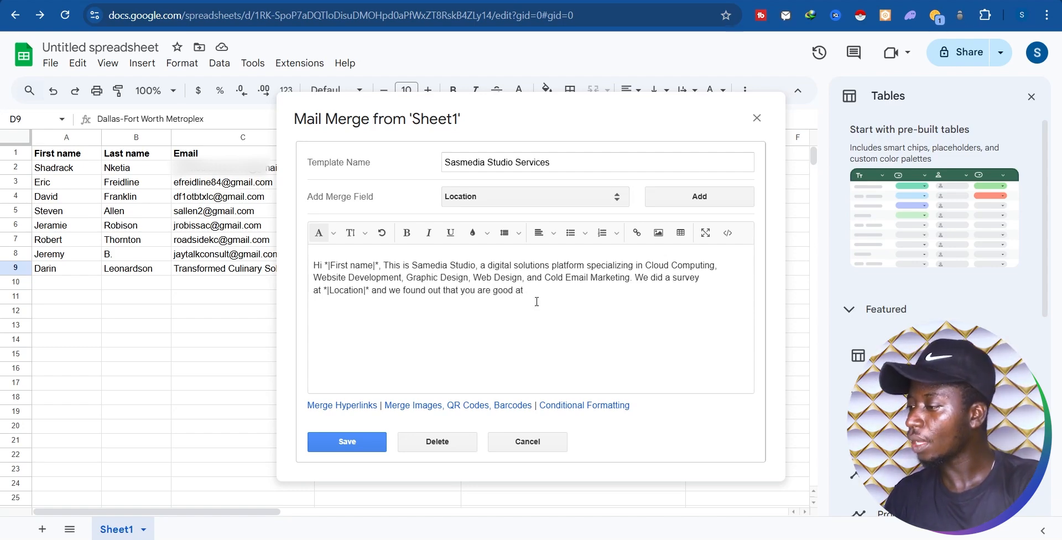
left_click(600, 200)
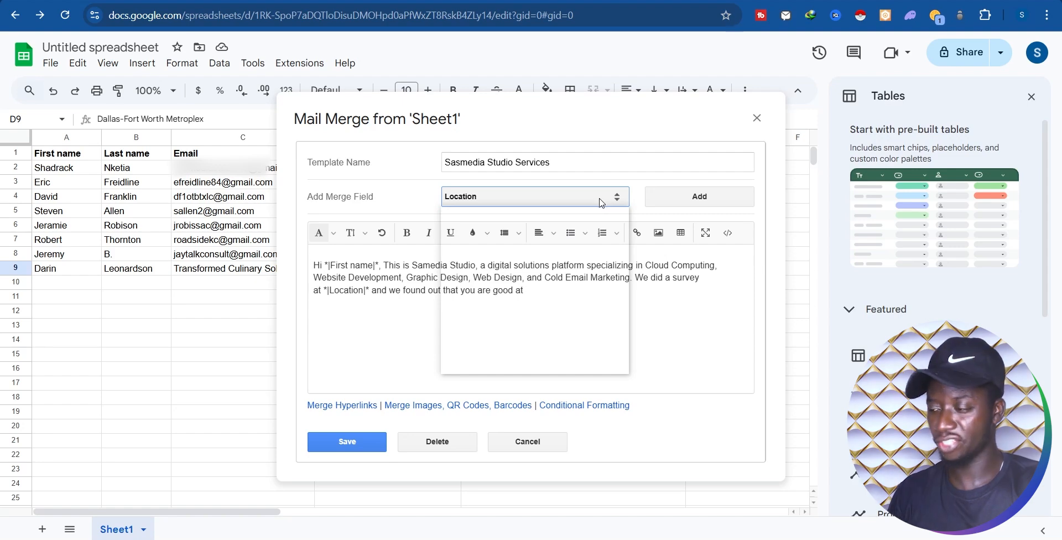
left_click(475, 282)
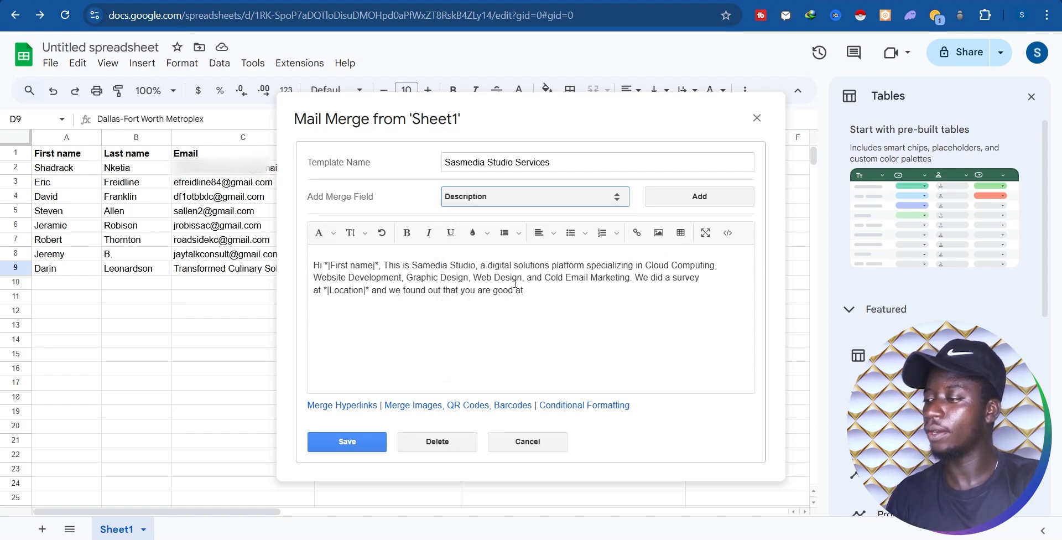
left_click(537, 292)
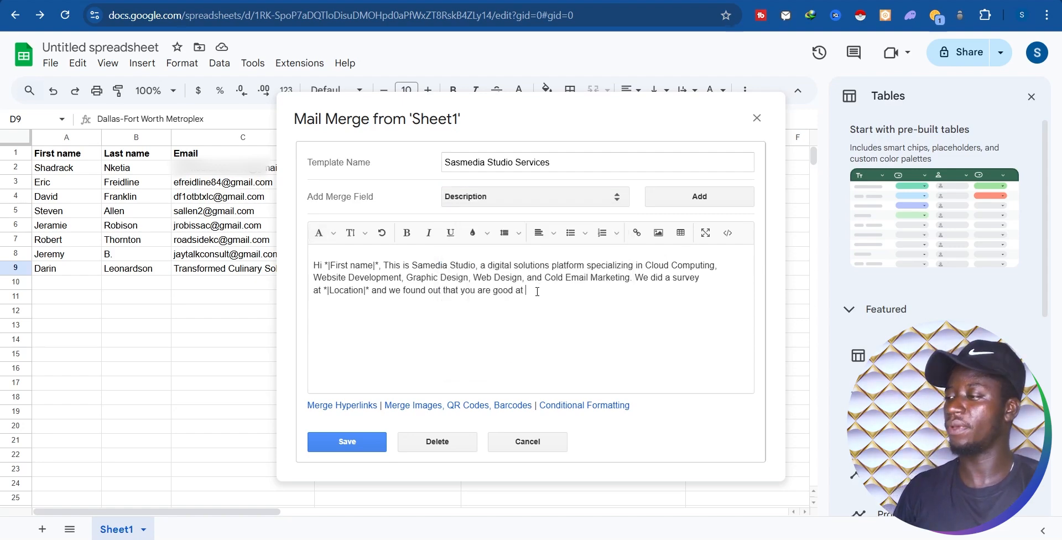
left_click(699, 197)
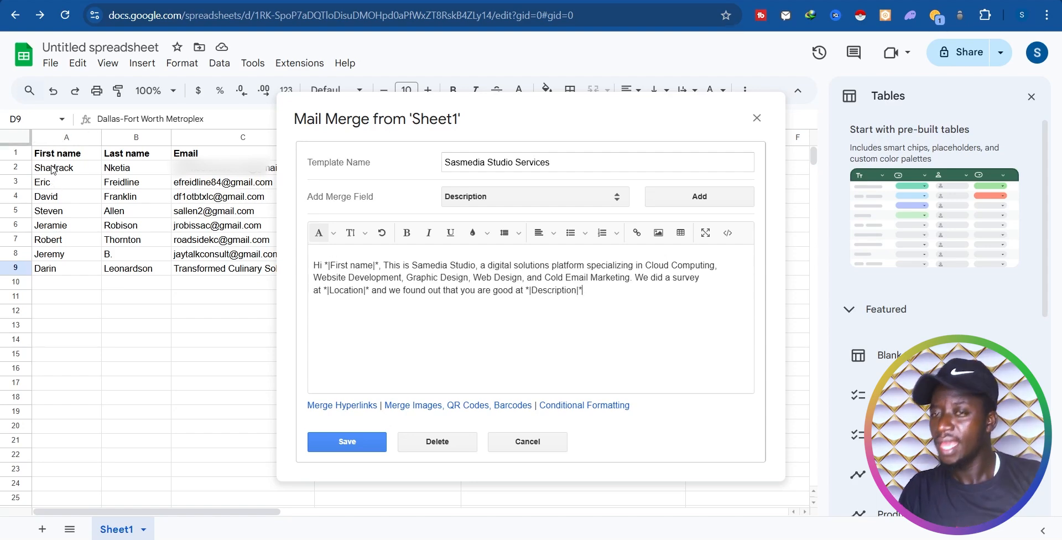
Step: Review the contact names in A2 to A9 against the Location placeholder, then save the template
left_click(53, 197)
left_click(65, 213)
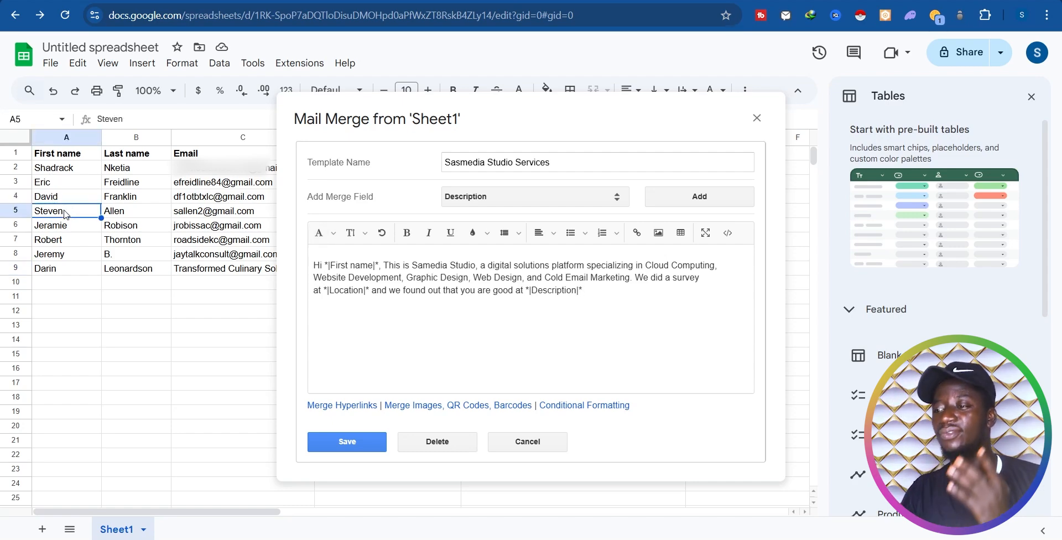
left_click(67, 228)
left_click(75, 242)
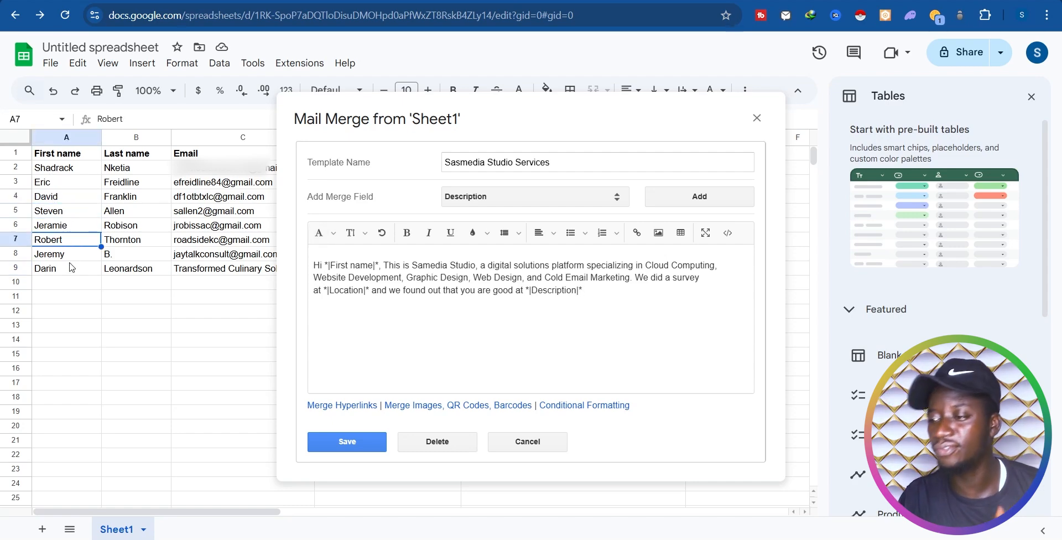
left_click(70, 257)
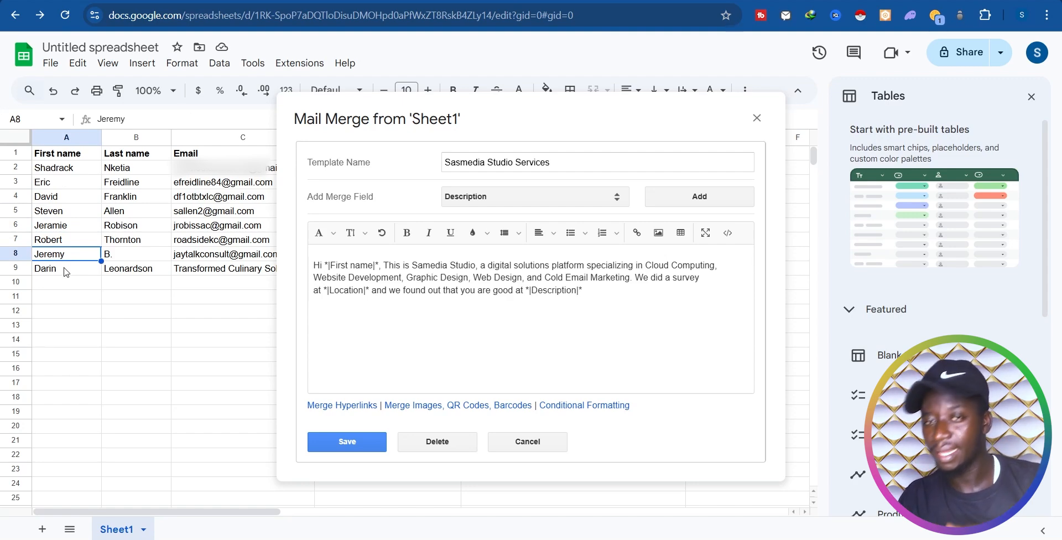
left_click(66, 272)
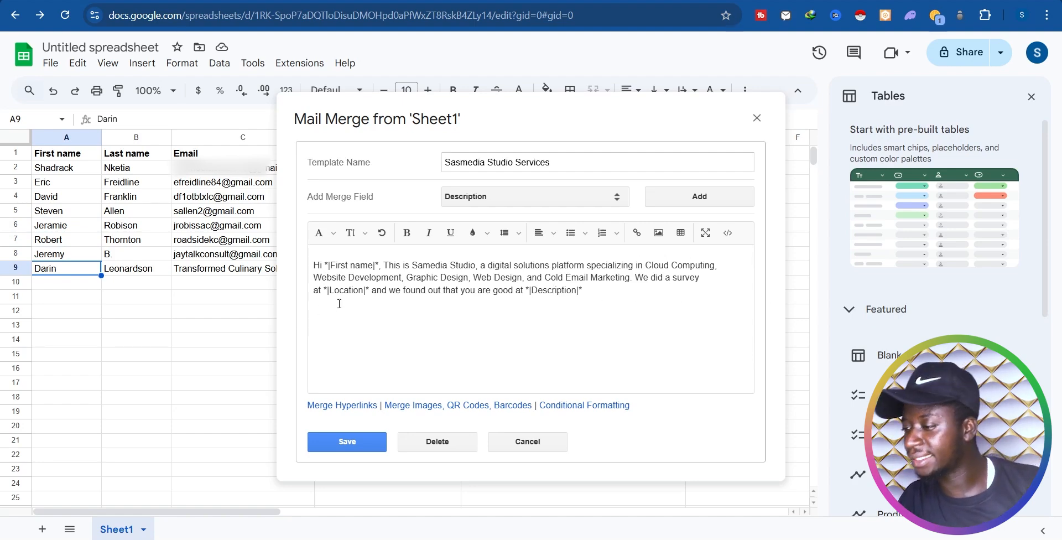
left_click_drag(339, 292, 352, 293)
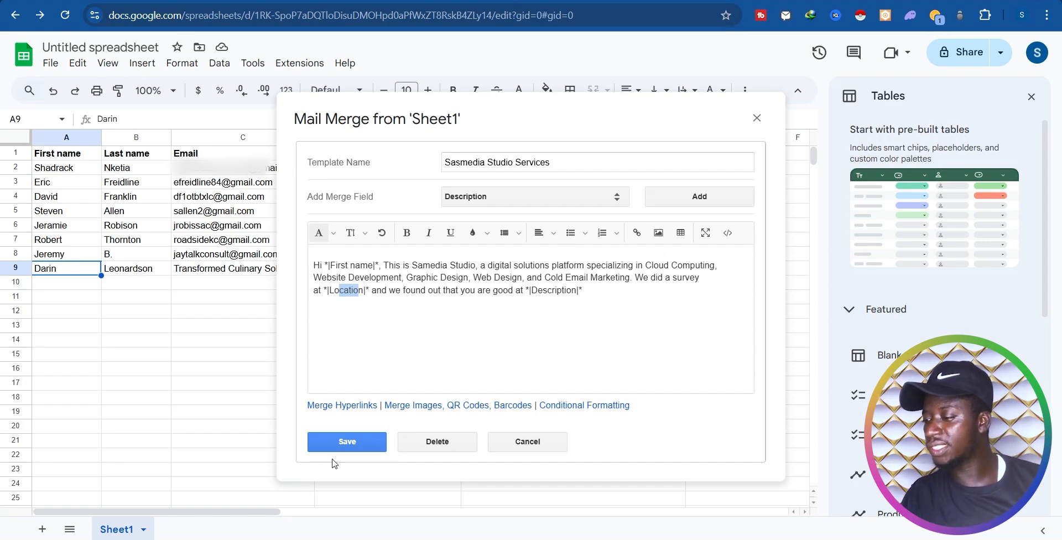
left_click(350, 442)
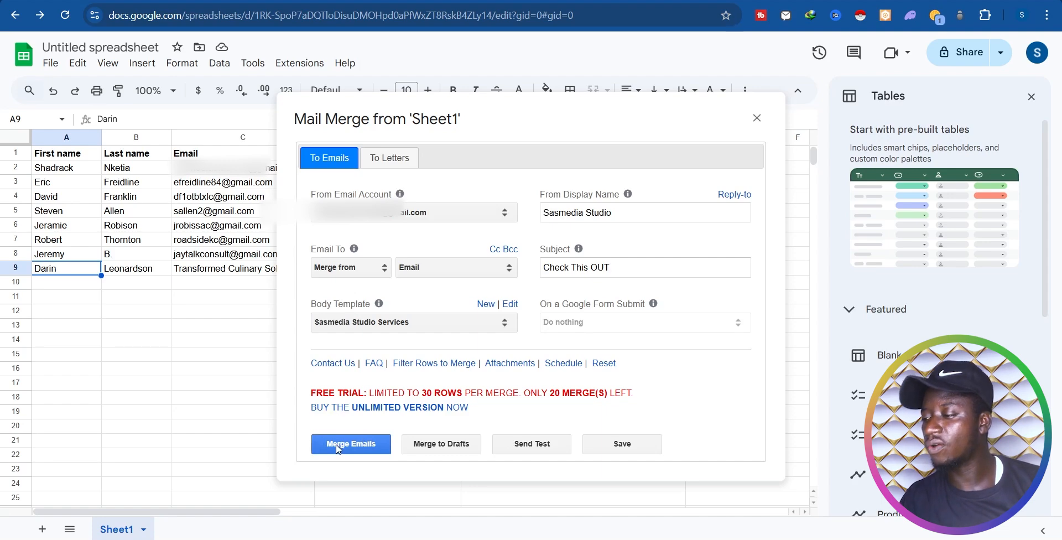
Step: Merge and send the 'Check This OUT' emails to all 6 contacts, confirming the send
left_click(341, 446)
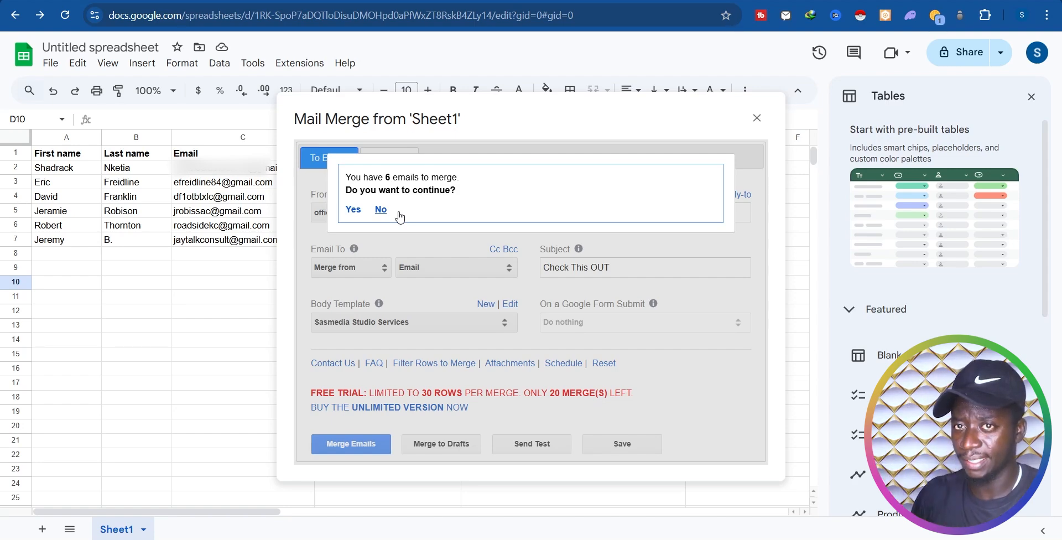
left_click(353, 210)
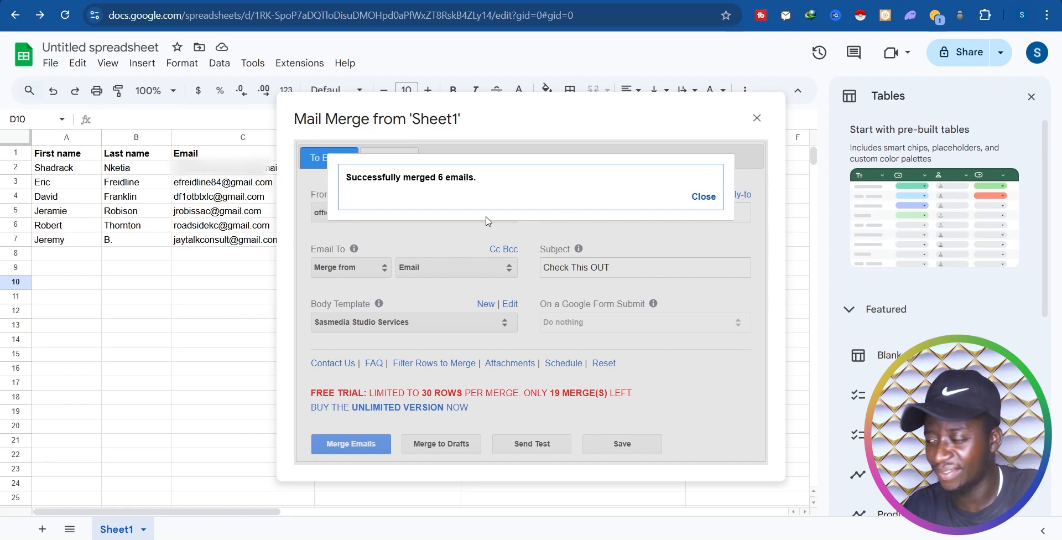
left_click(712, 198)
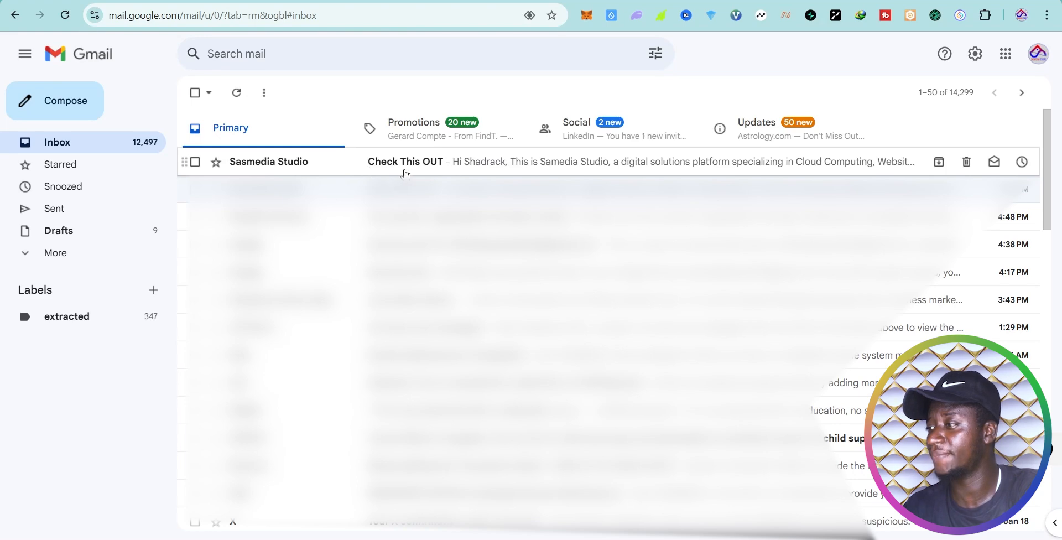
Step: Open the 'Check This OUT' email and highlight its merged Accra-Ghana and 'Web Designer, Developer' text
left_click(427, 167)
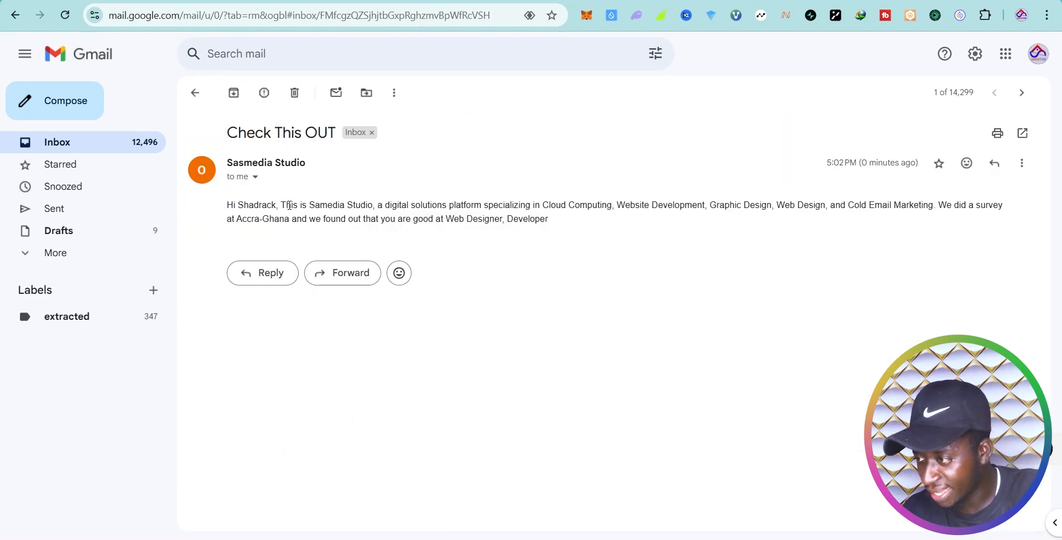
left_click_drag(300, 205, 403, 205)
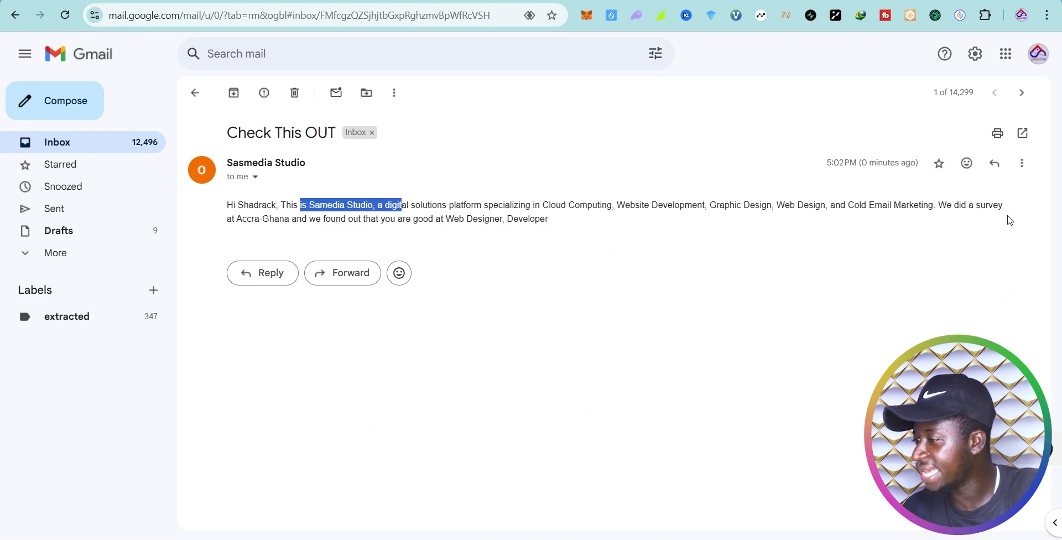
left_click_drag(253, 219, 570, 228)
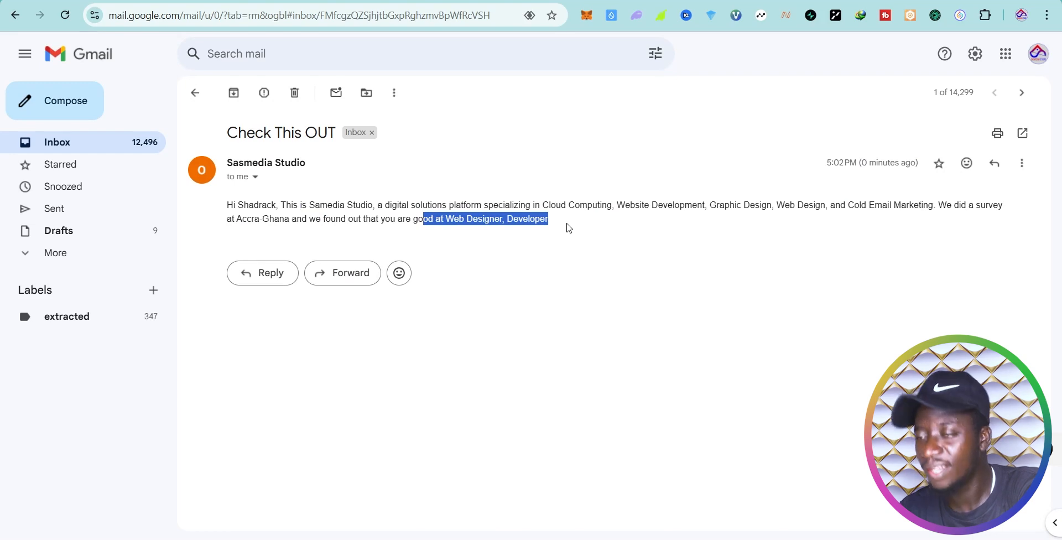
left_click(477, 217)
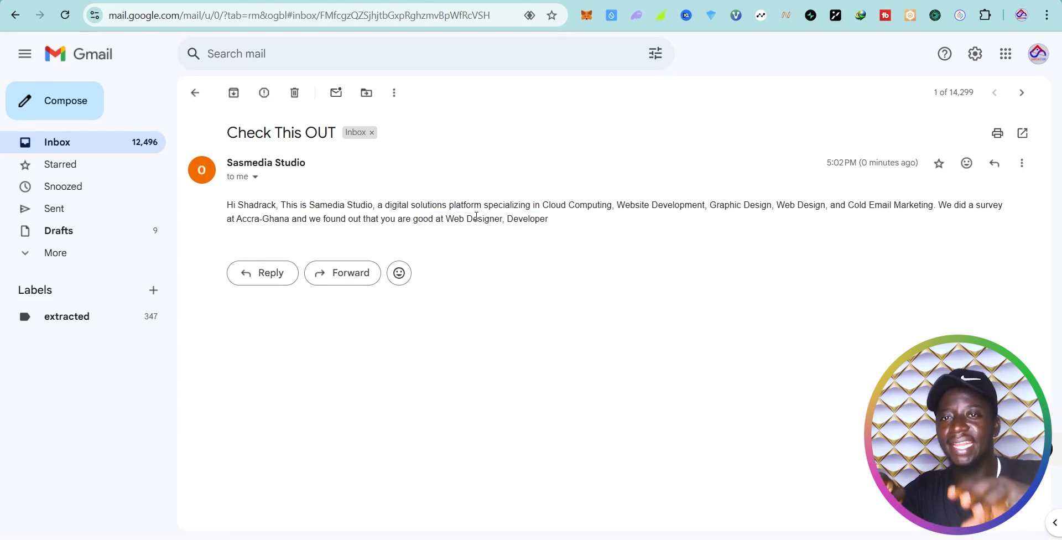